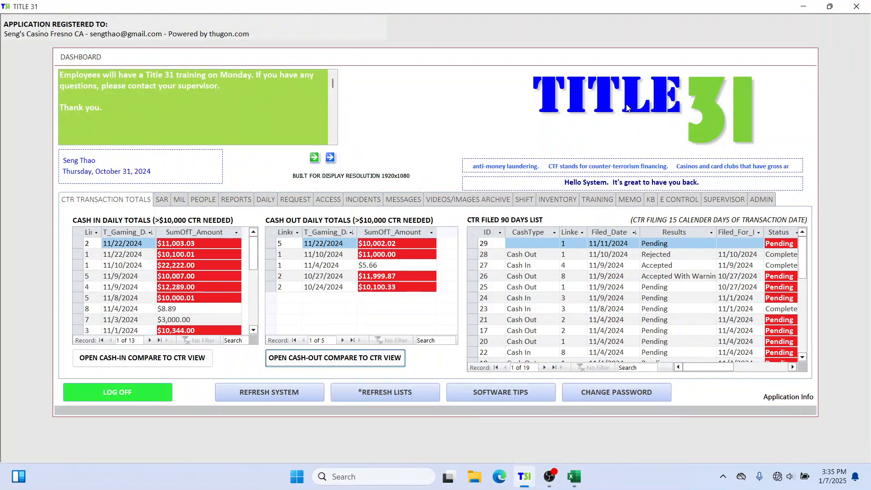
Open the admin section and log in as Manager with the account password
left_click(763, 201)
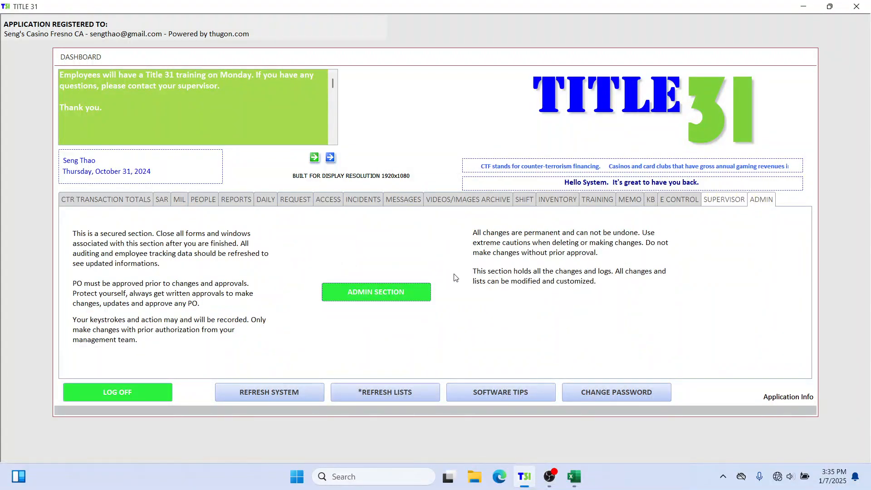
left_click(354, 293)
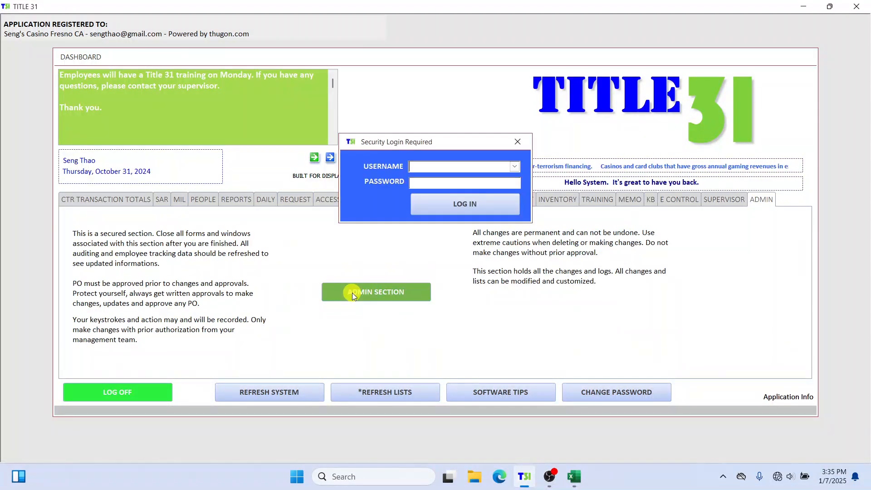
left_click(515, 167)
left_click(494, 179)
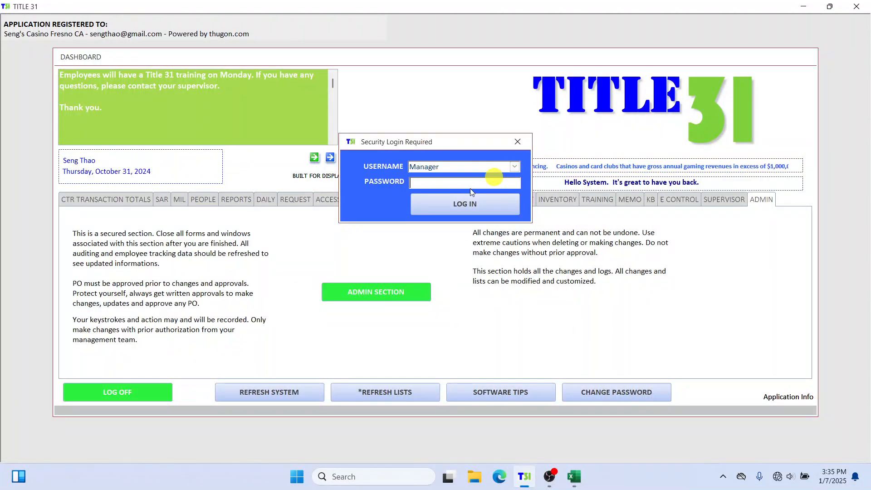
left_click(474, 184)
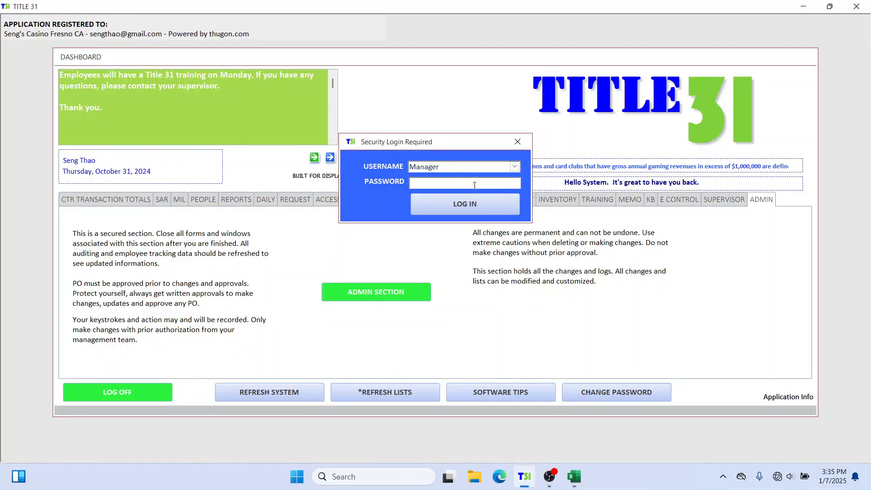
type("****")
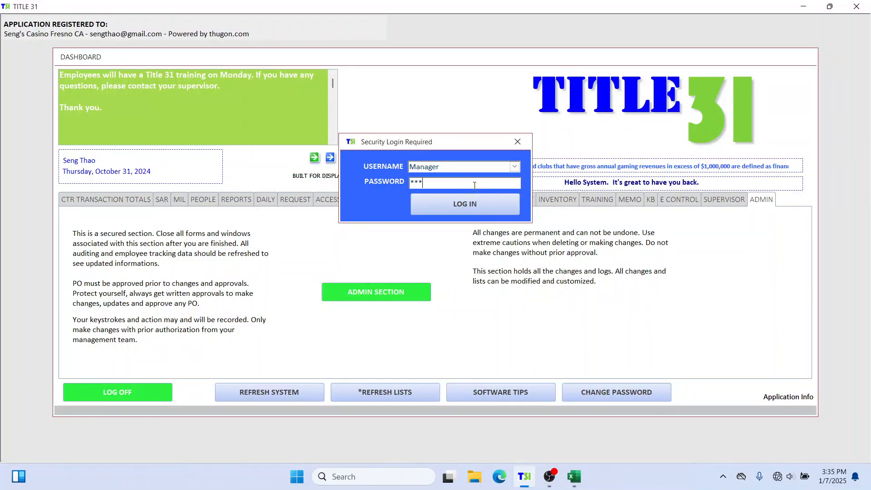
left_click(474, 200)
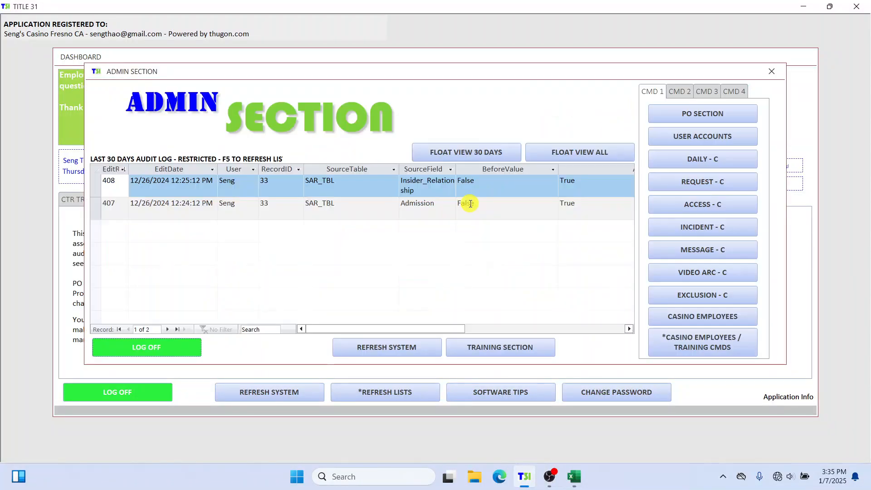
Open the foot print view of the last 5 days of logs from the CMD 3 commands
left_click_drag(476, 69, 474, 137)
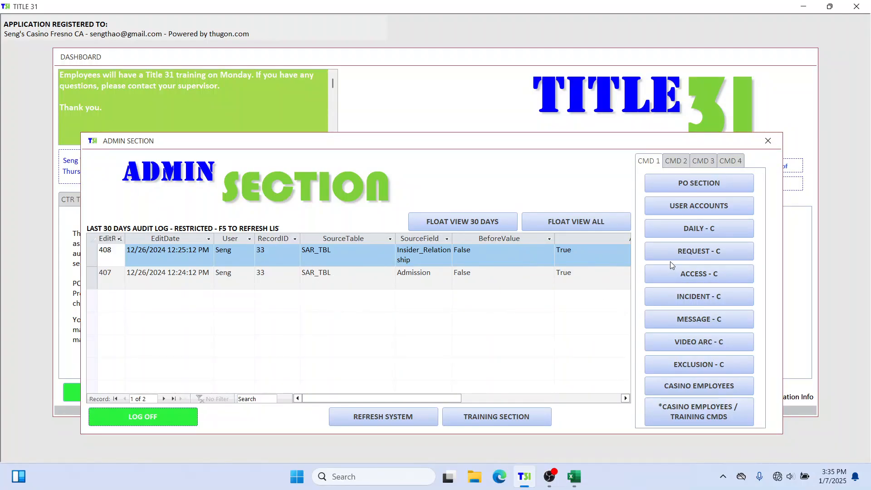
left_click(702, 161)
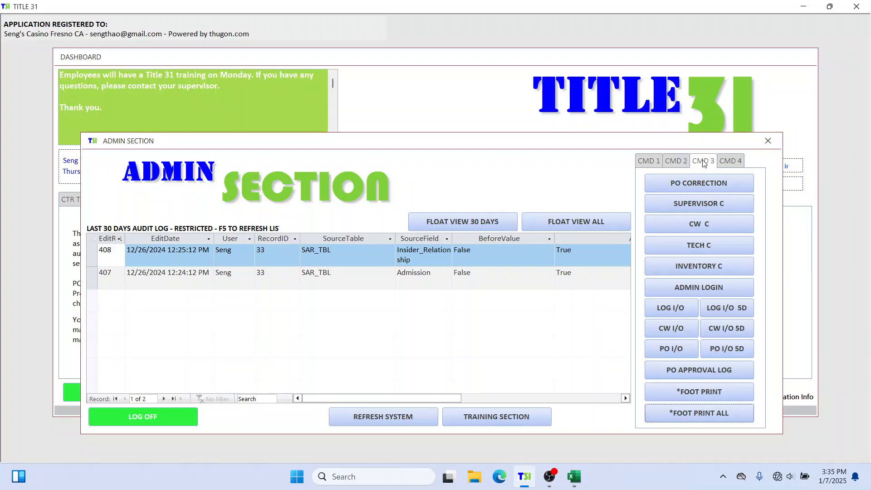
left_click_drag(708, 147, 708, 124)
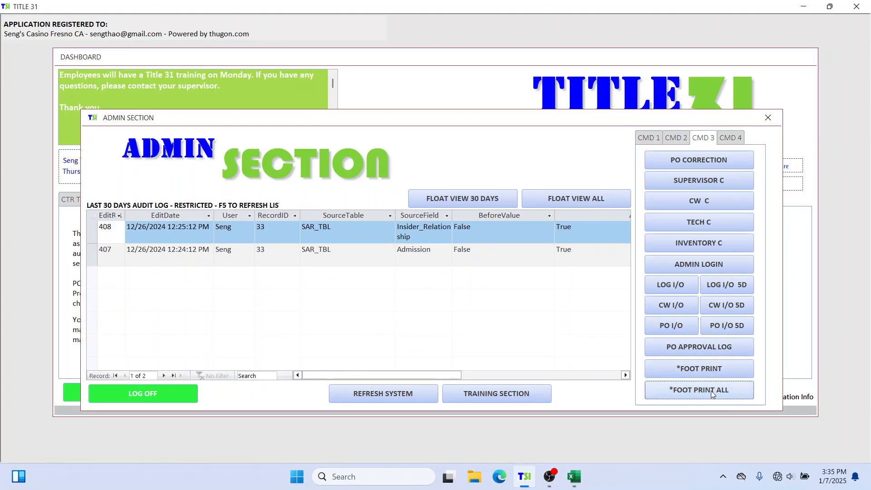
left_click(710, 368)
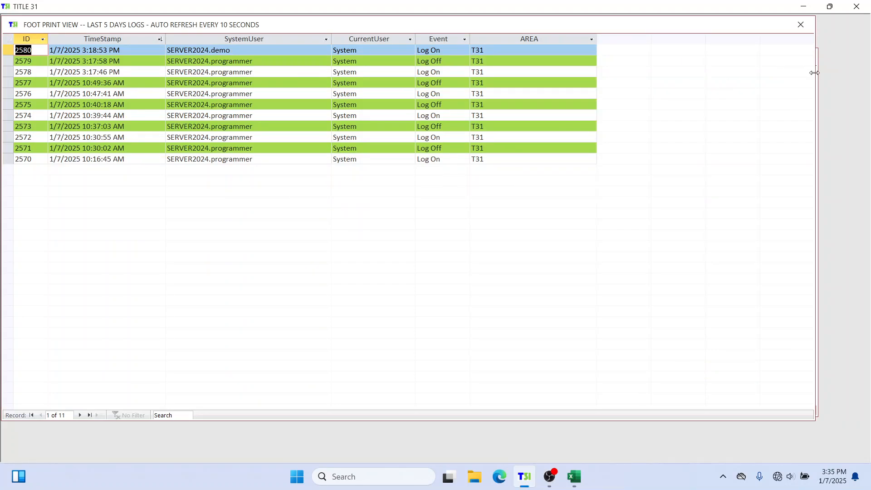
Examine the foot print log's user, event and area columns, then close the view
left_click_drag(815, 73, 606, 106)
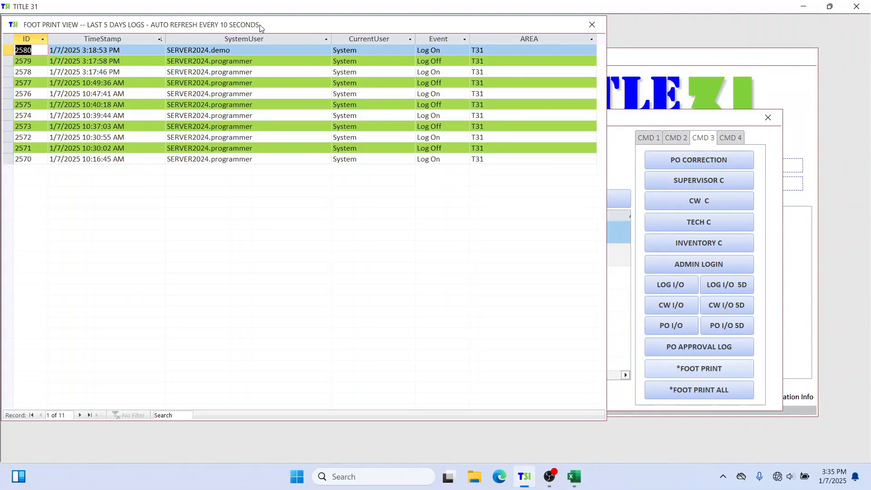
left_click_drag(260, 25, 266, 53)
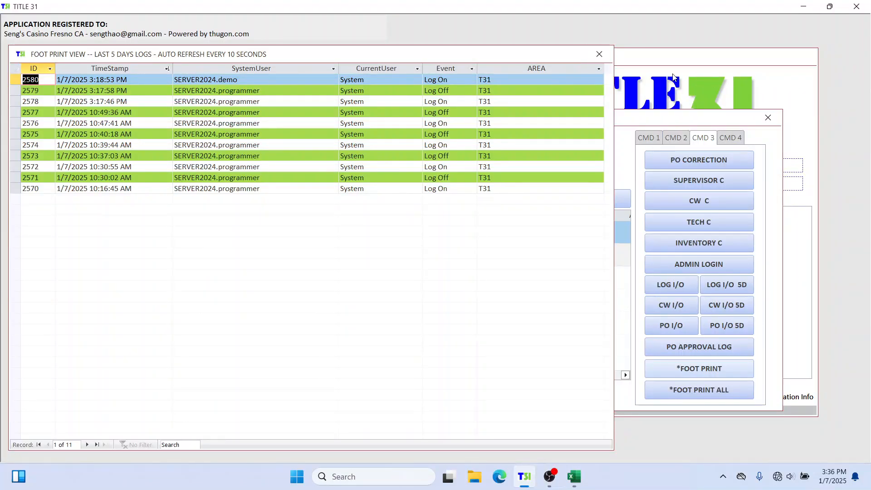
double_click(245, 81)
left_click(334, 80)
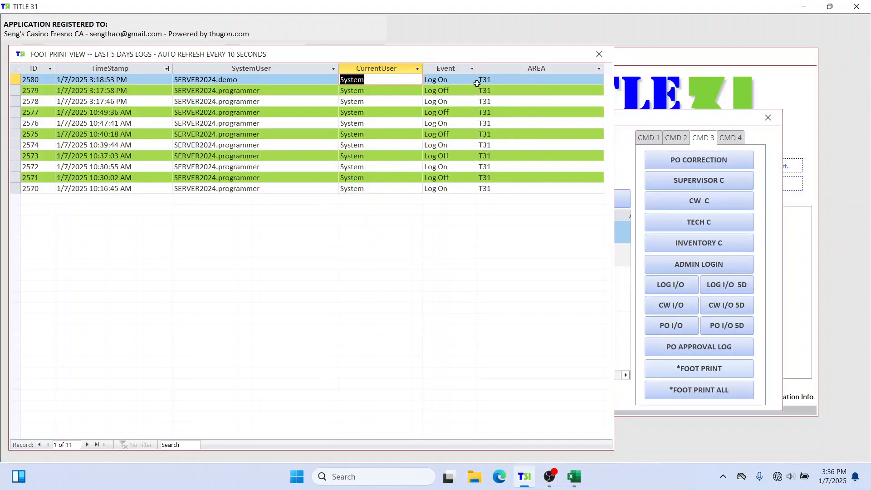
left_click(423, 80)
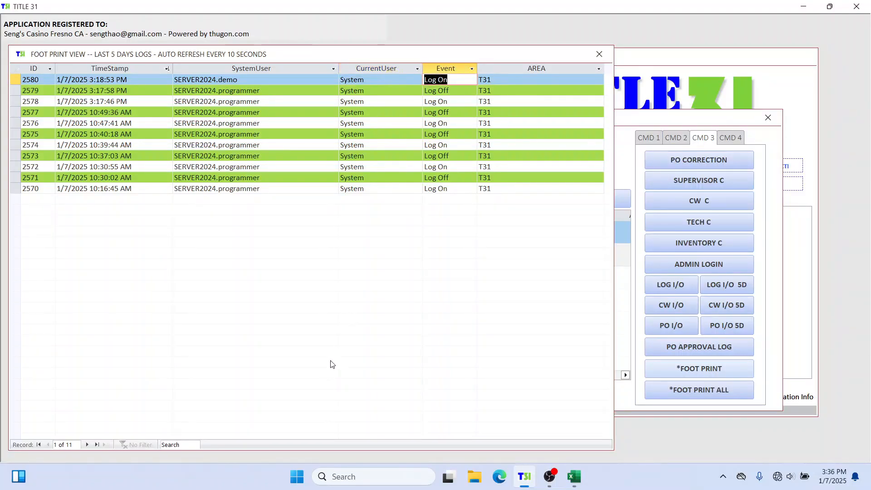
left_click(517, 79)
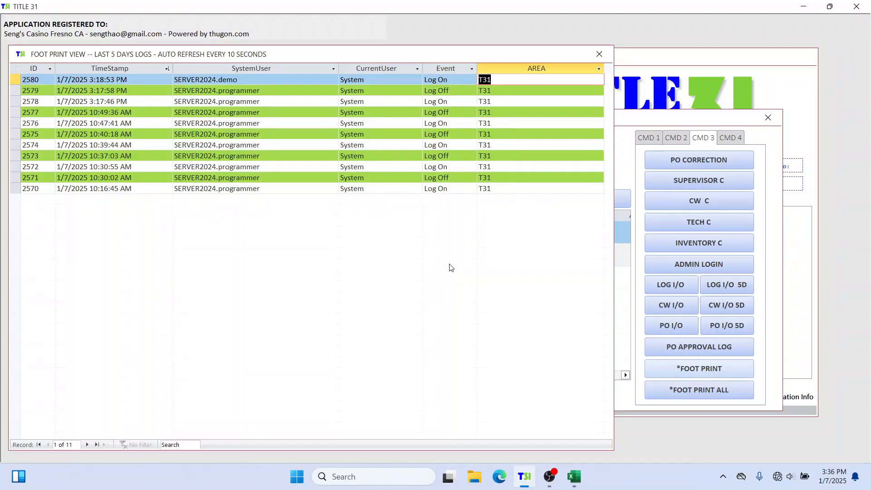
left_click(600, 54)
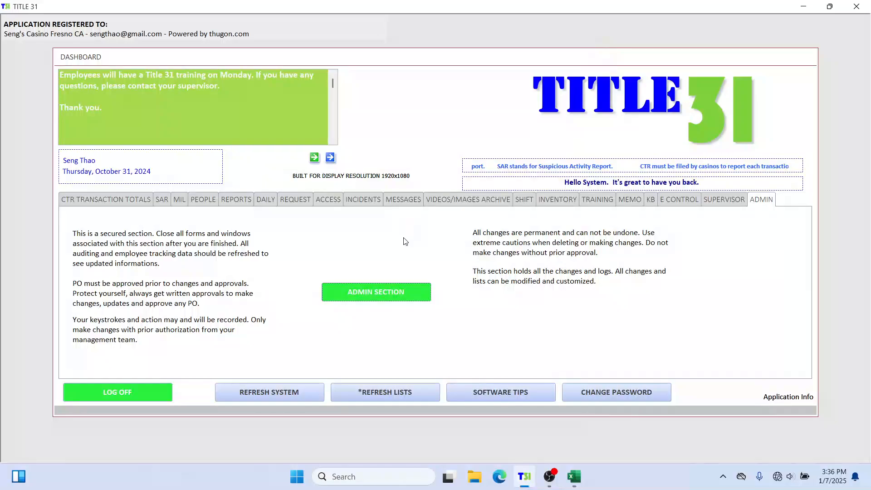
Reopen the admin section, logging in again as Manager with the account password
left_click(376, 292)
left_click(516, 166)
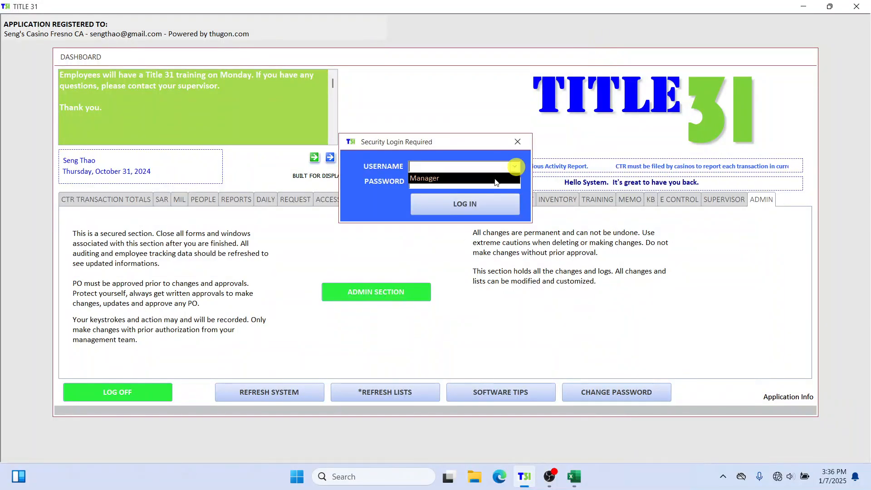
left_click(494, 180)
key("Tab")
type("***")
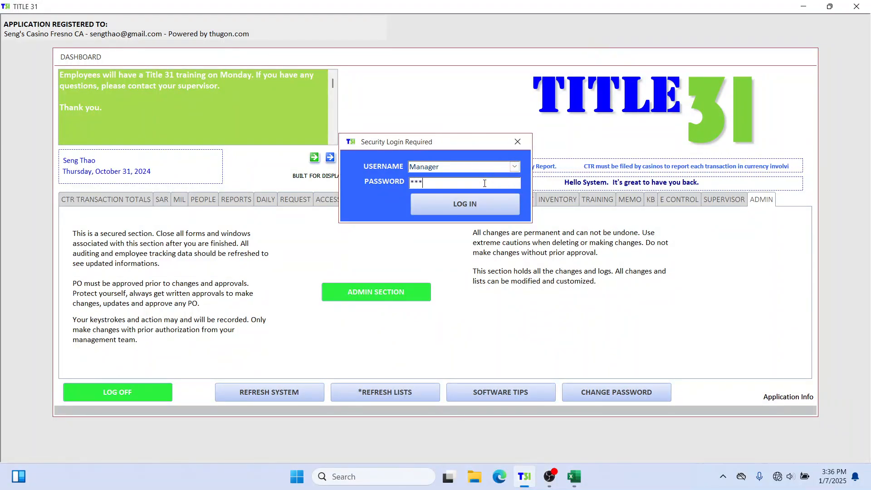
key("Return")
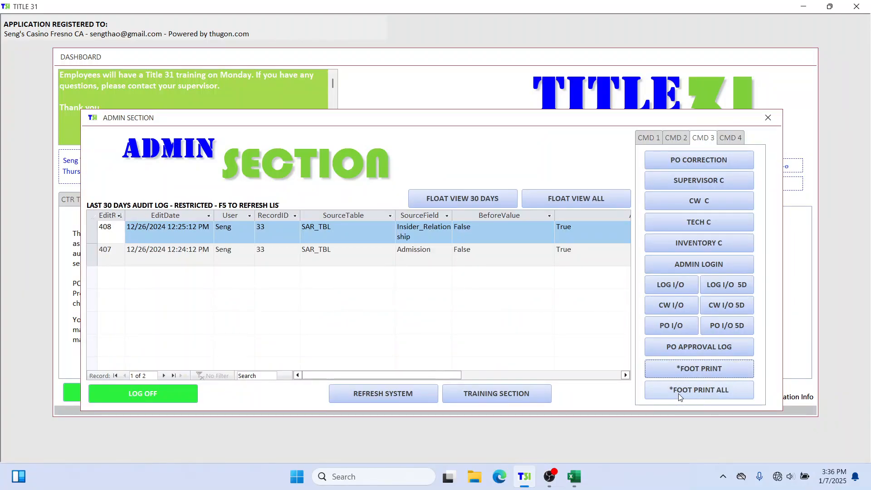
Open the foot print view of all logs and enlarge its window
left_click(706, 392)
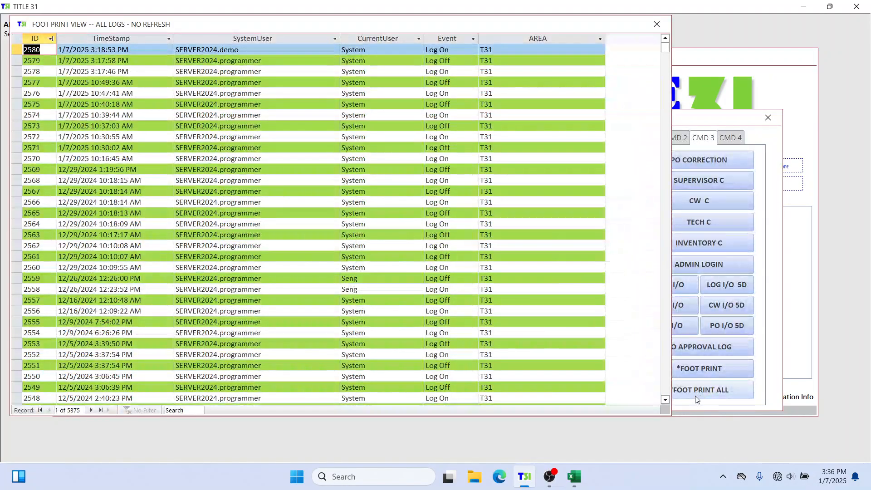
left_click_drag(352, 26, 353, 28)
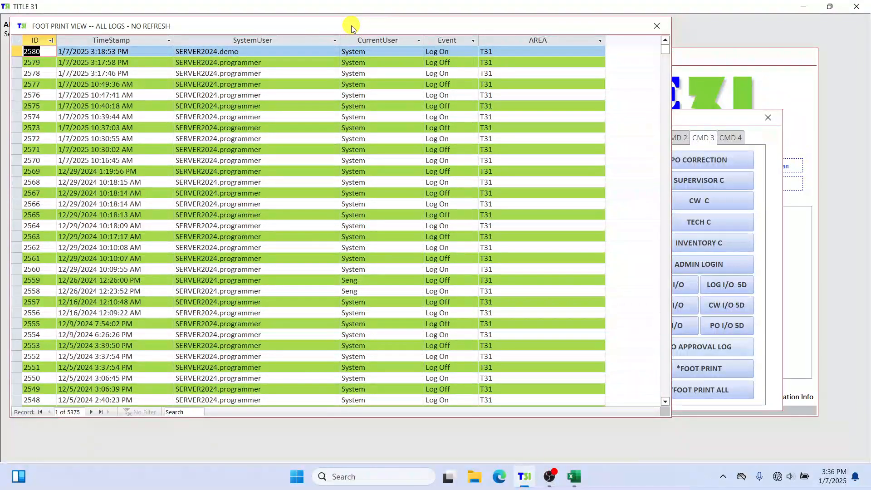
left_click_drag(487, 417, 487, 455)
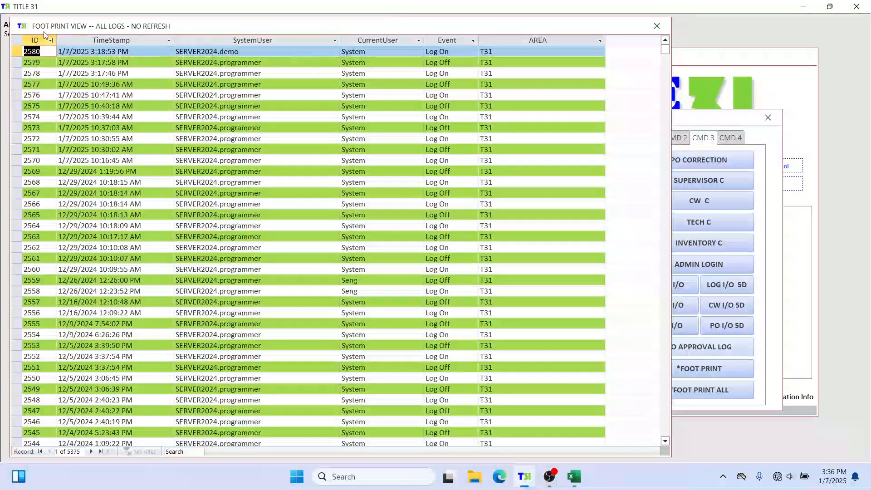
left_click(15, 39)
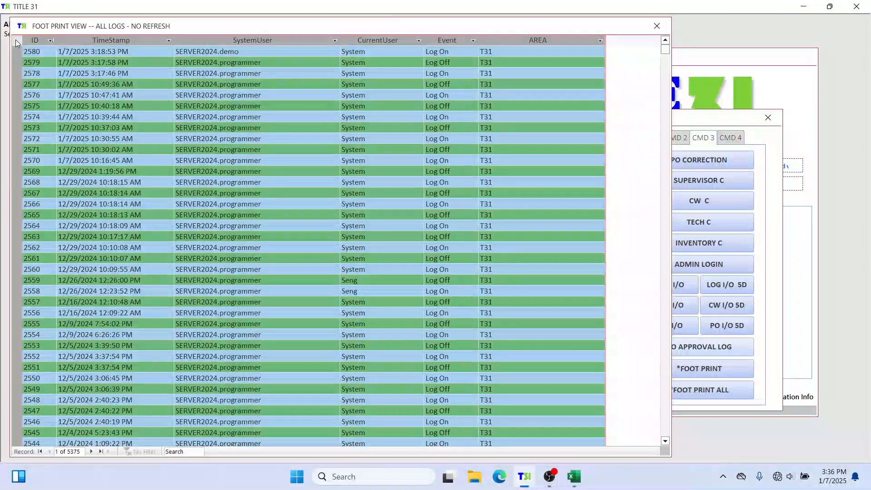
left_click(324, 55)
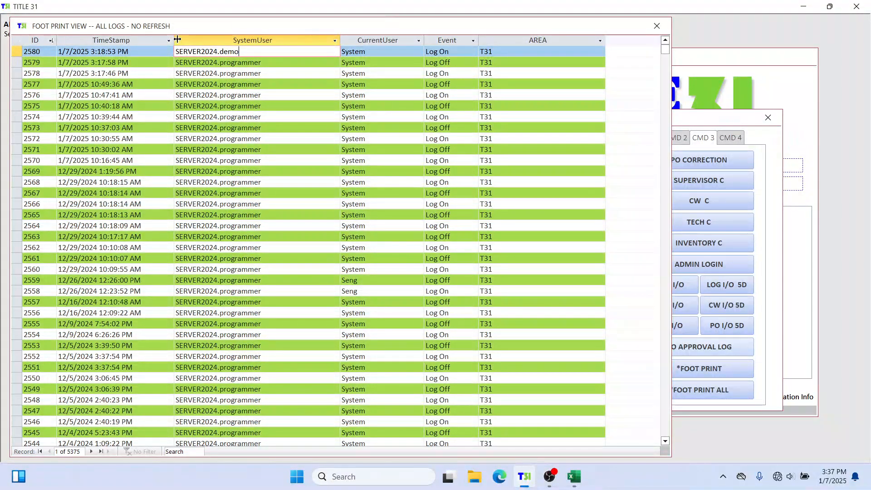
Browse the TimeStamp column's sort and date filter options without applying any
left_click(168, 41)
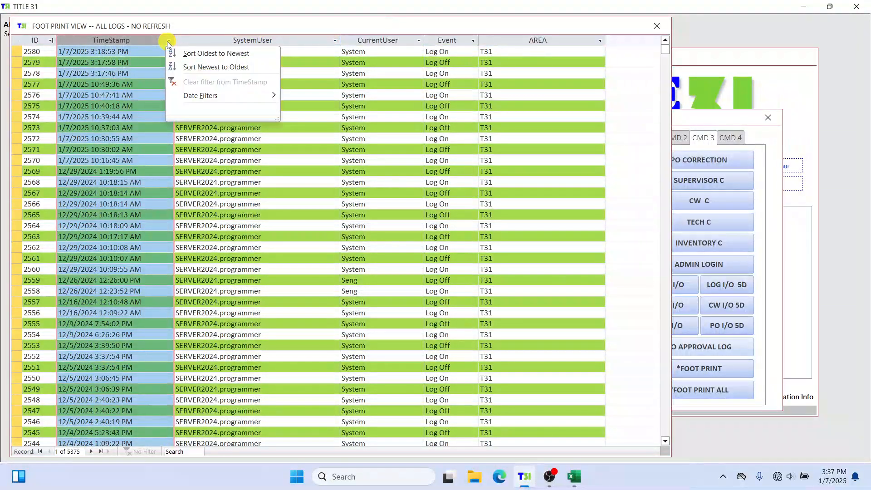
mouse_move(216, 98)
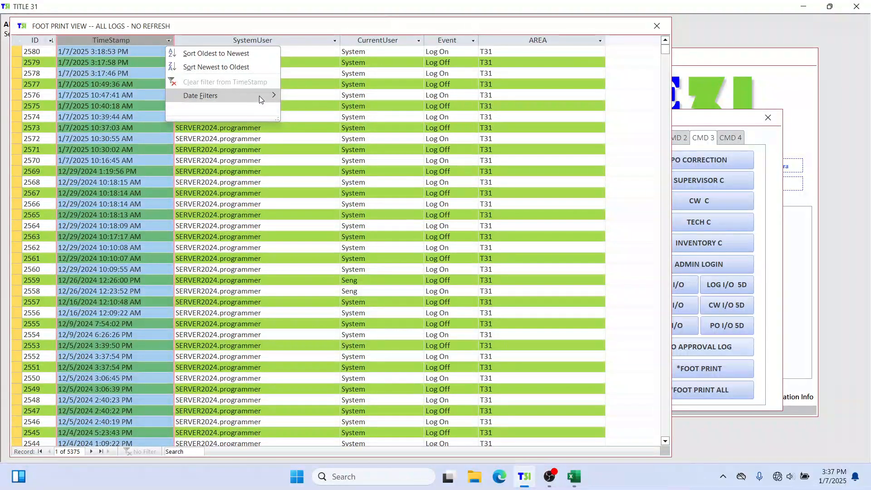
mouse_move(262, 95)
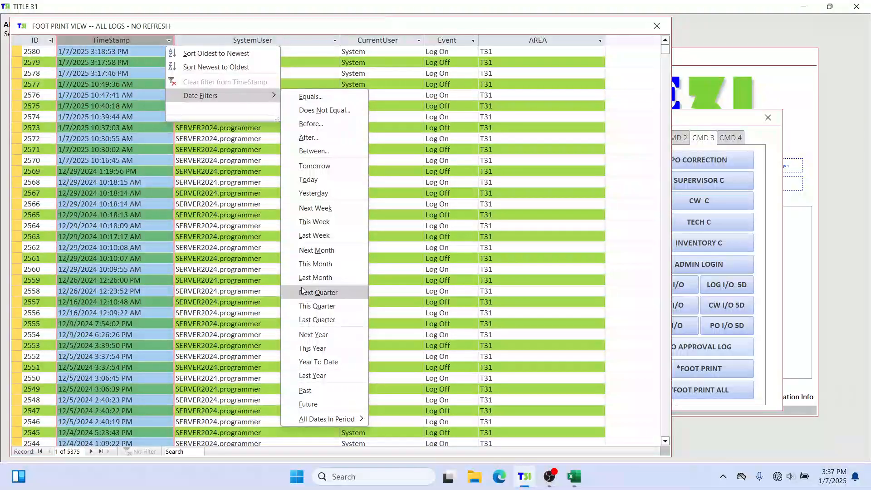
left_click(301, 45)
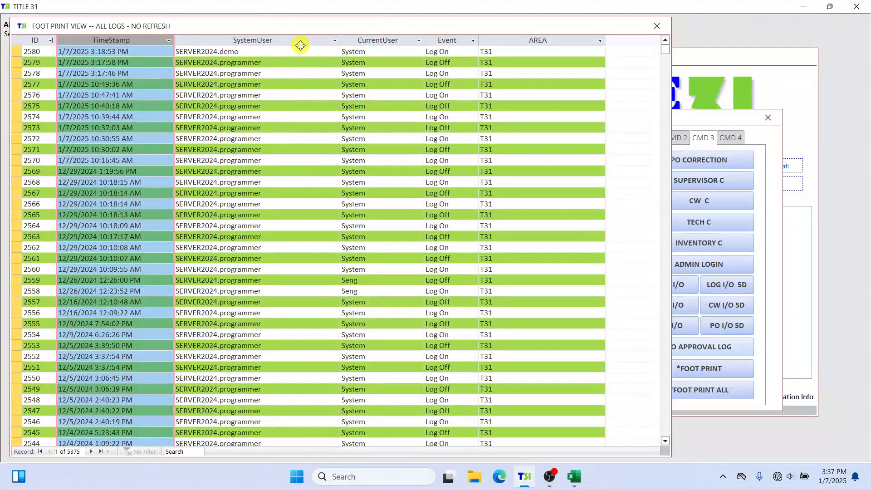
Inspect the SystemUser column's filter list of users and cancel it
left_click(336, 41)
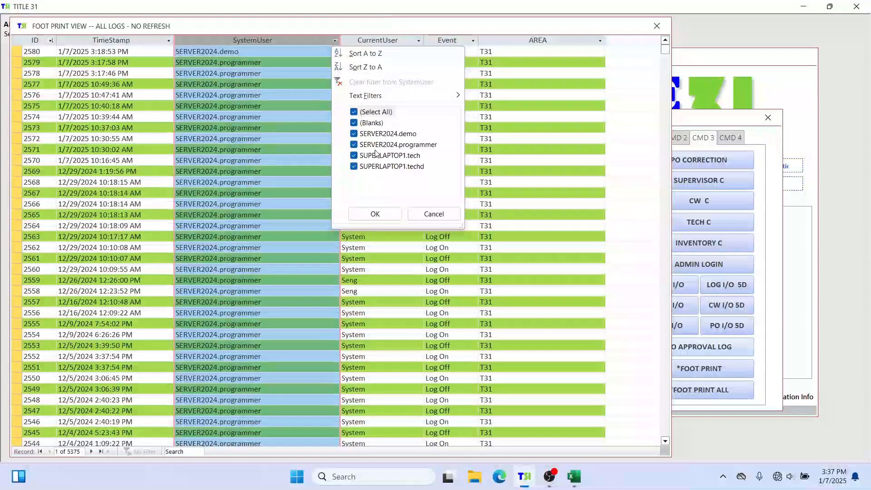
mouse_move(396, 96)
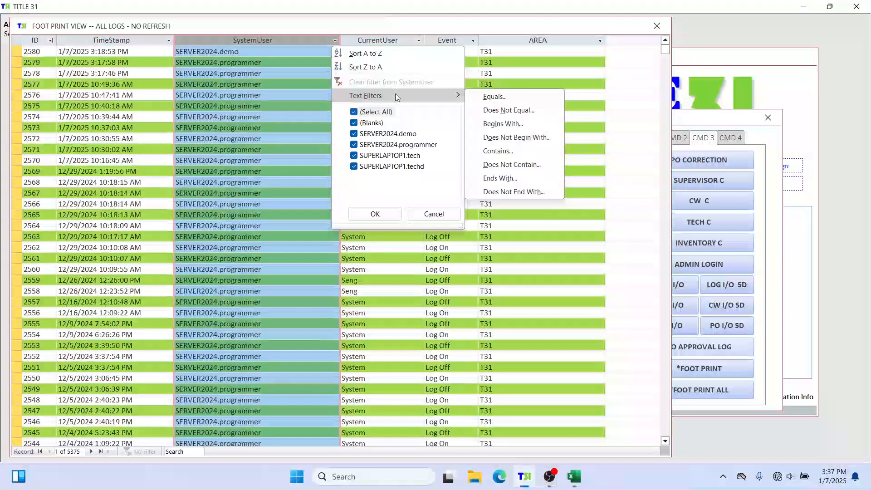
left_click(433, 214)
Inspect the CurrentUser and Event columns' filter lists, cancelling each without filtering
left_click(420, 41)
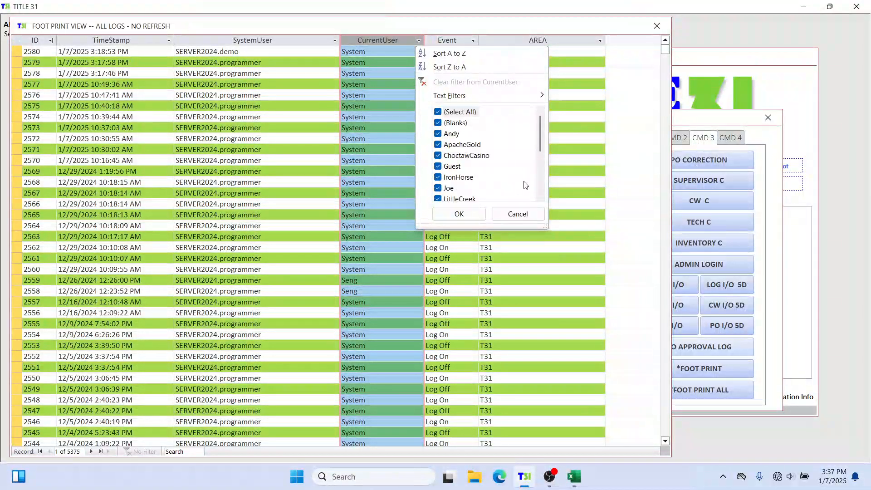
left_click(521, 214)
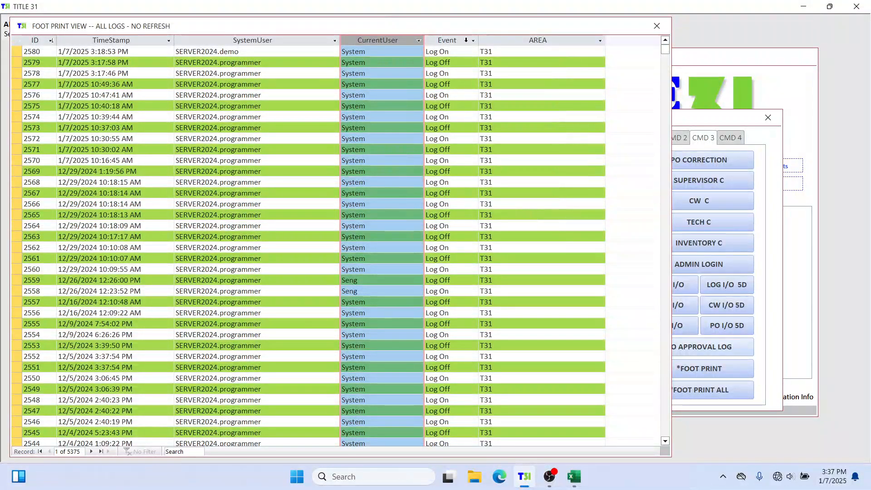
left_click(473, 40)
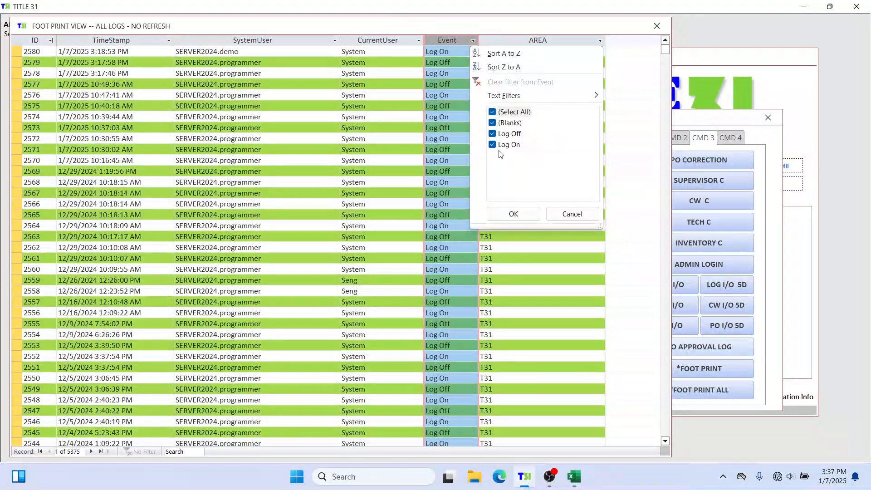
left_click(573, 214)
left_click(581, 52)
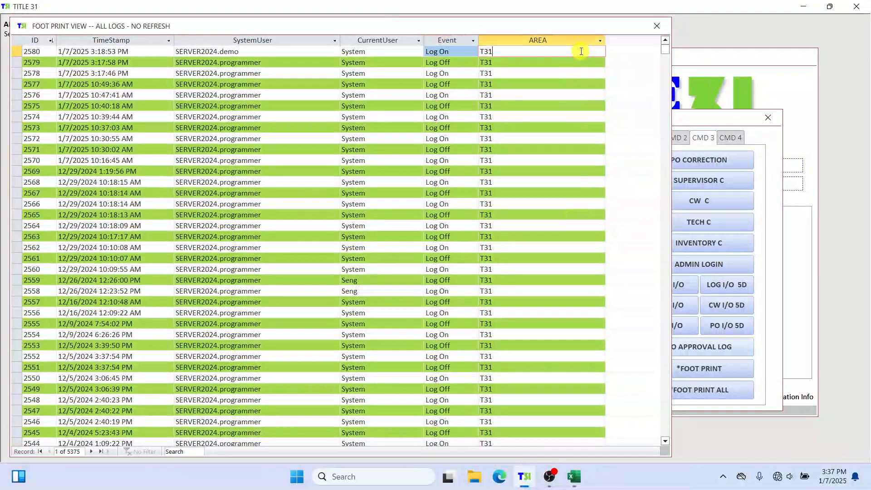
Inspect the AREA column's sort and filter list of areas, scrolling through it, and cancel without filtering
left_click(600, 40)
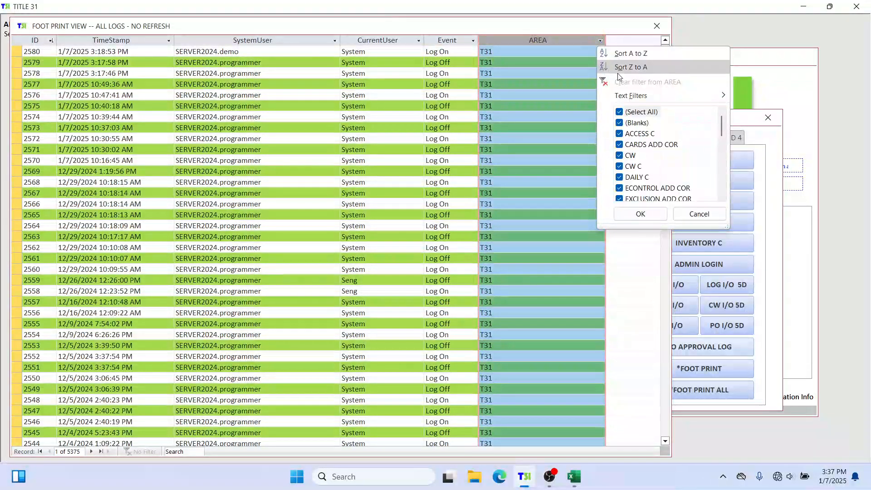
left_click_drag(721, 125, 724, 172)
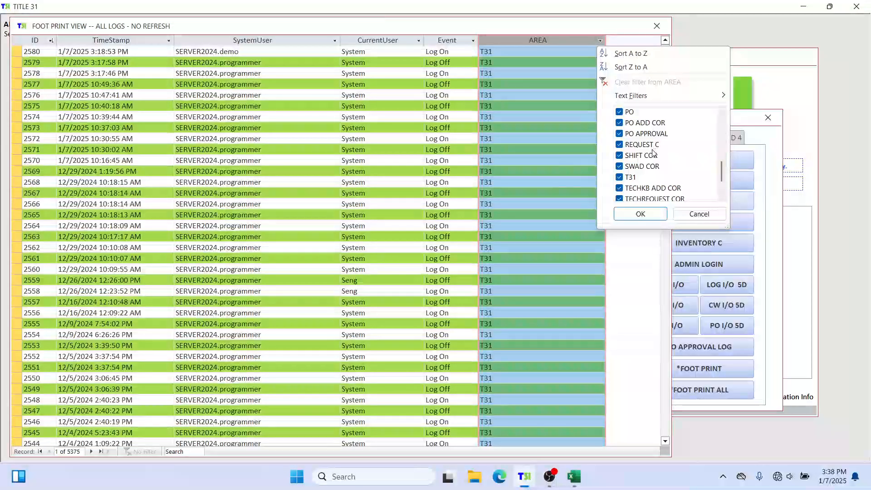
scroll(653, 153, "down", 1)
scroll(644, 136, "up", 2)
scroll(635, 125, "down", 1)
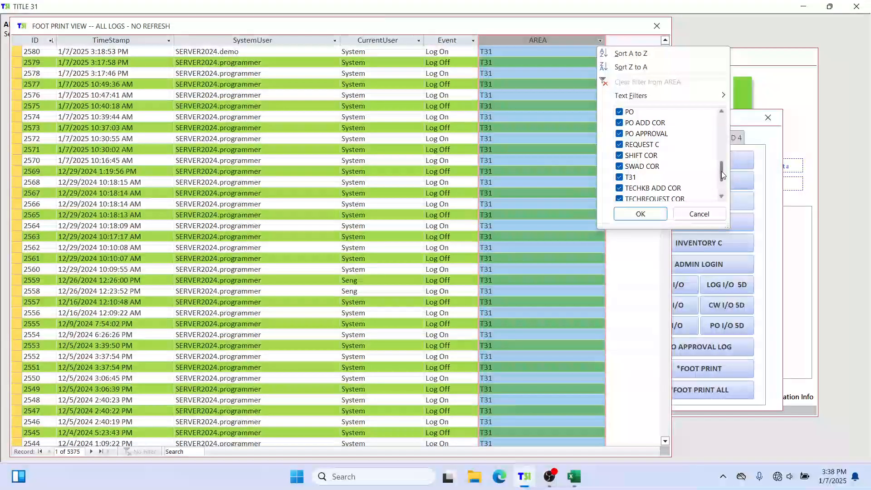
left_click_drag(721, 171, 721, 107)
left_click(699, 215)
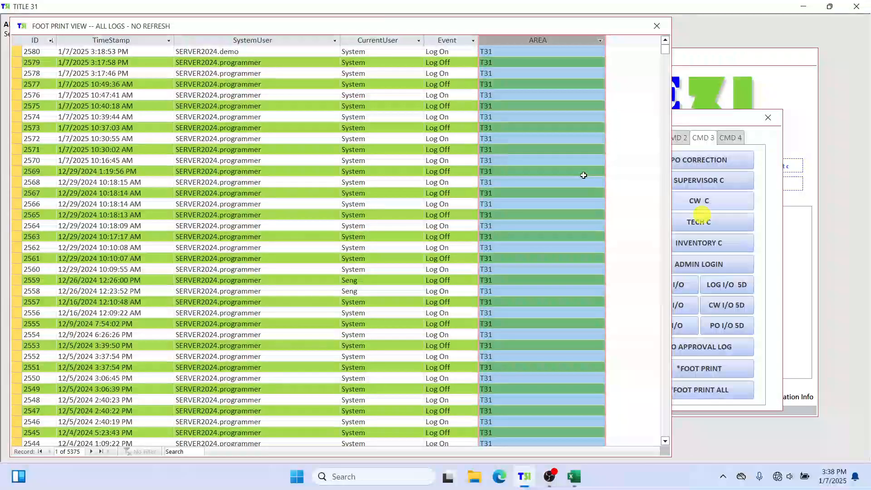
Copy all foot print log records and paste them into cell A1 of a blank Excel workbook
left_click(345, 95)
left_click(285, 81)
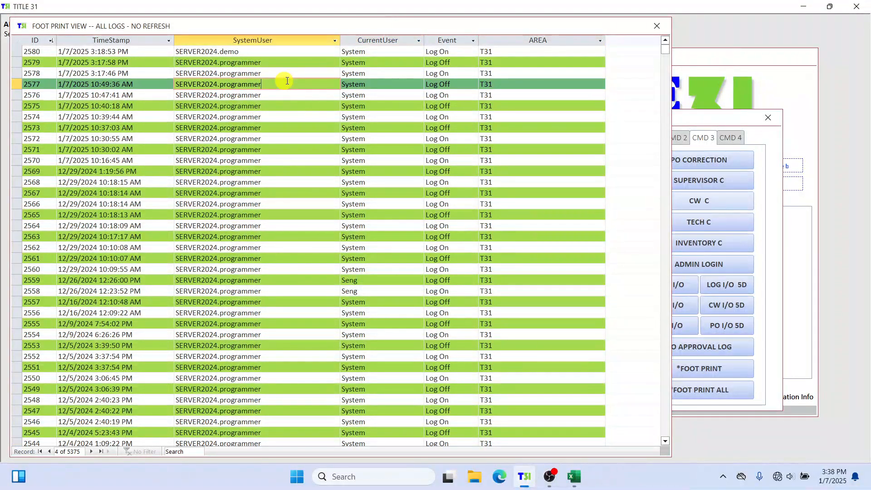
left_click(14, 39)
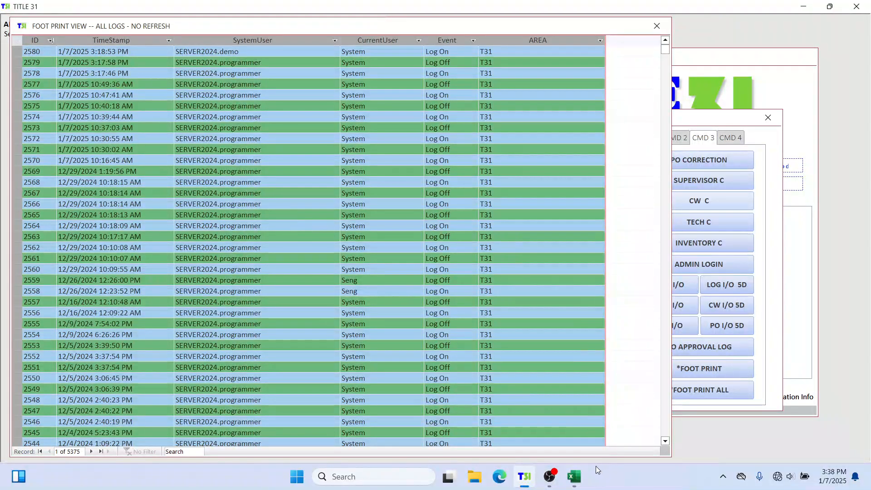
left_click(574, 477)
left_click(122, 107)
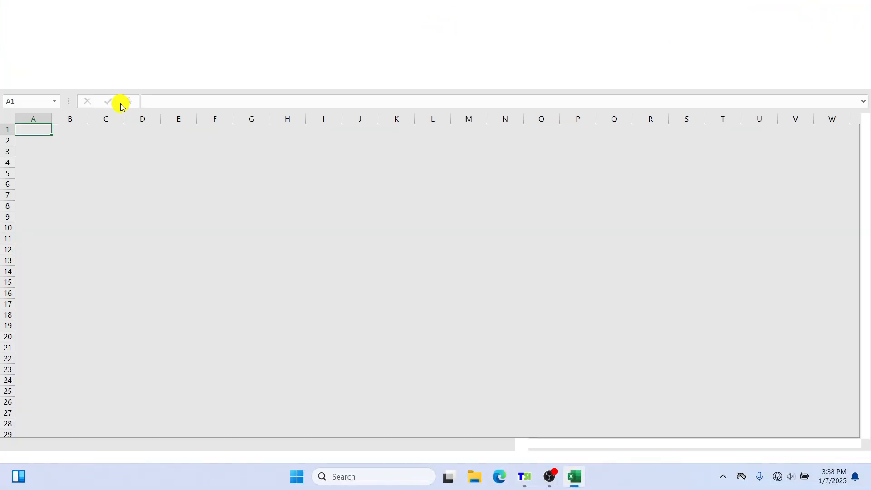
left_click(122, 107)
left_click(565, 125)
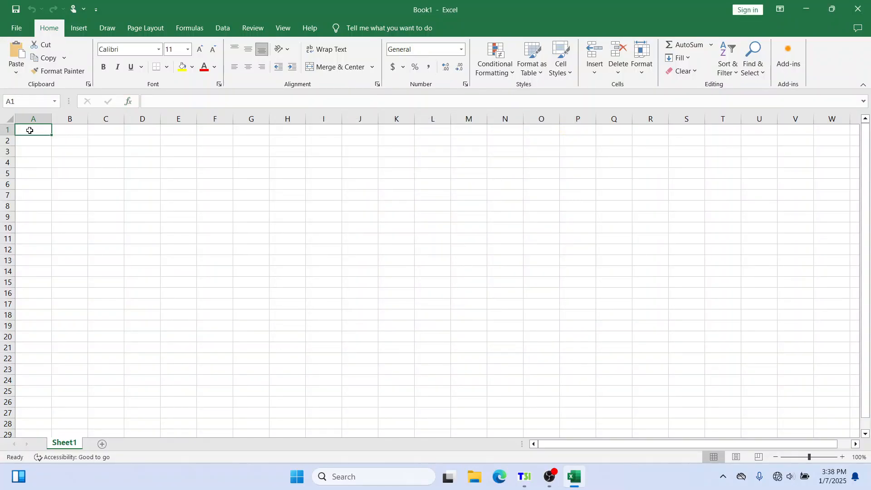
key("ctrl+v")
left_click(258, 160)
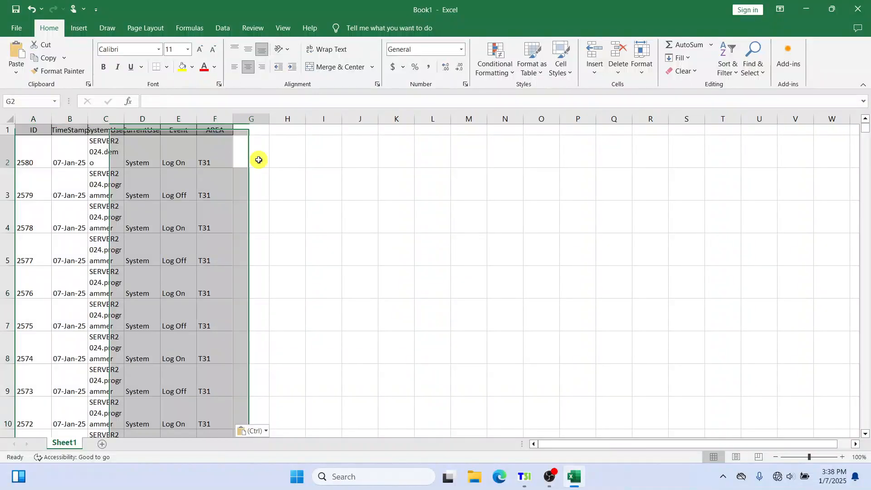
Resize the pasted columns so the SystemUser, Event and AREA headers and values fit
left_click_drag(88, 119, 415, 117)
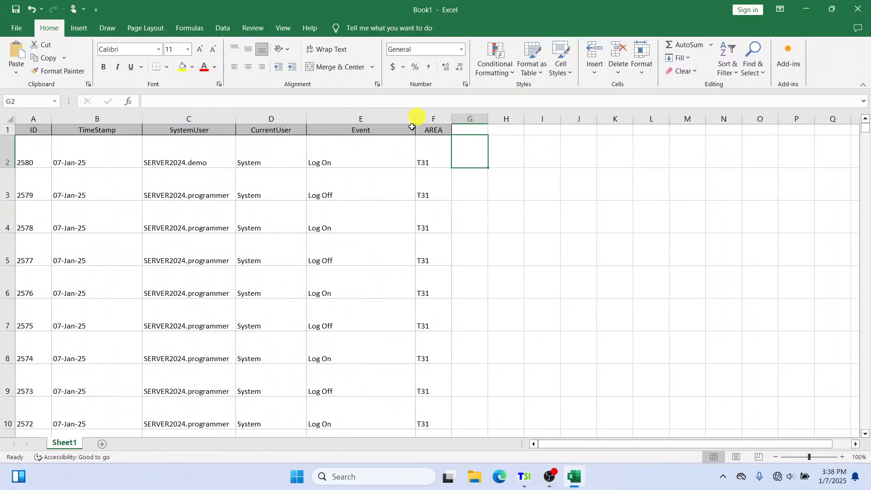
left_click(508, 149)
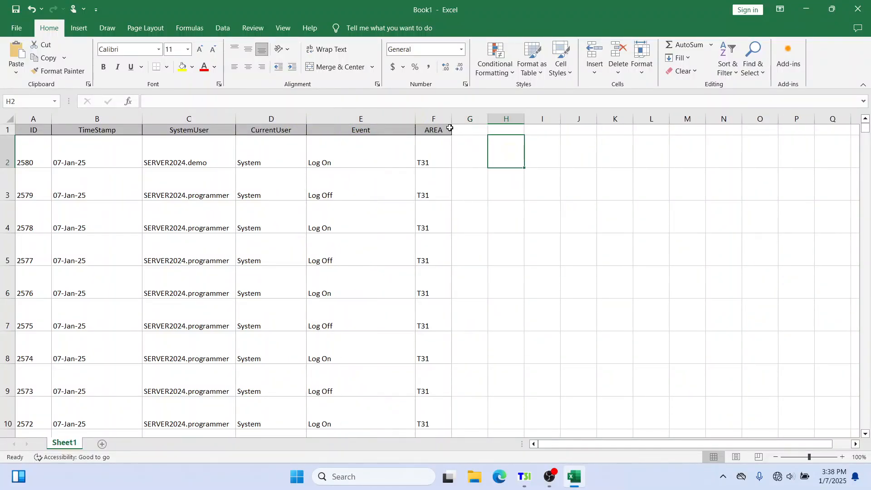
left_click_drag(451, 119, 529, 120)
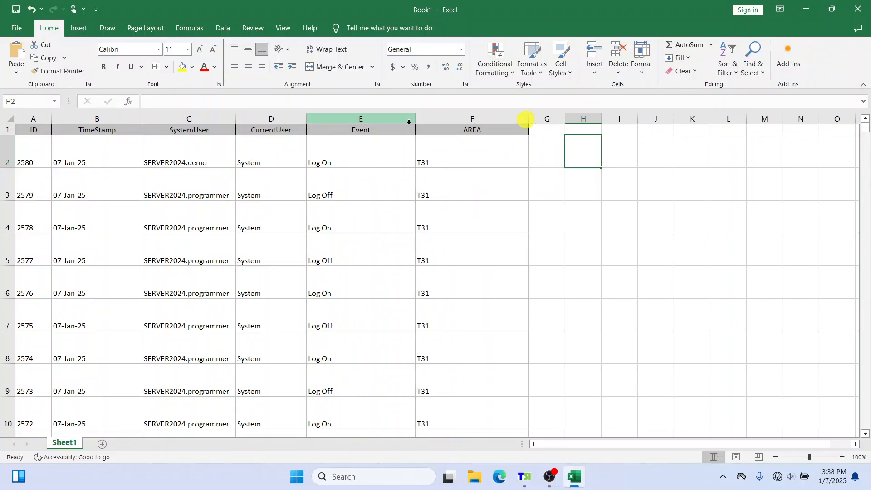
left_click_drag(404, 120, 359, 121)
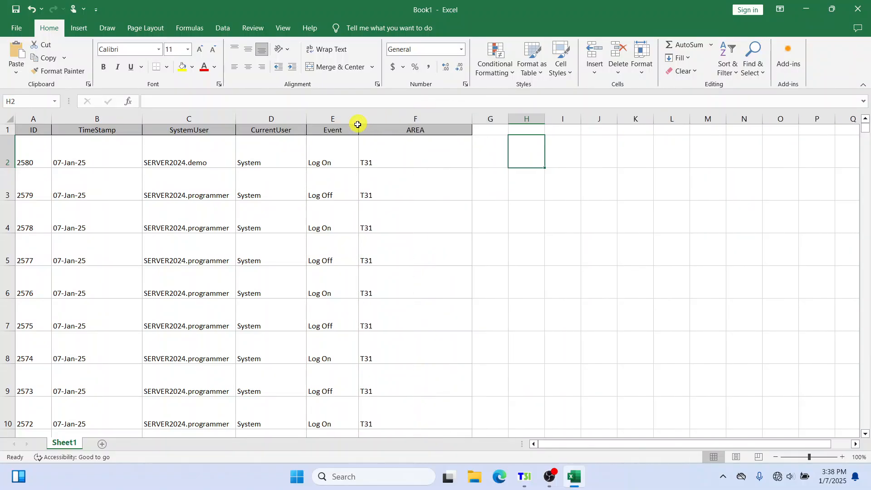
left_click_drag(472, 120, 484, 119)
left_click(510, 188)
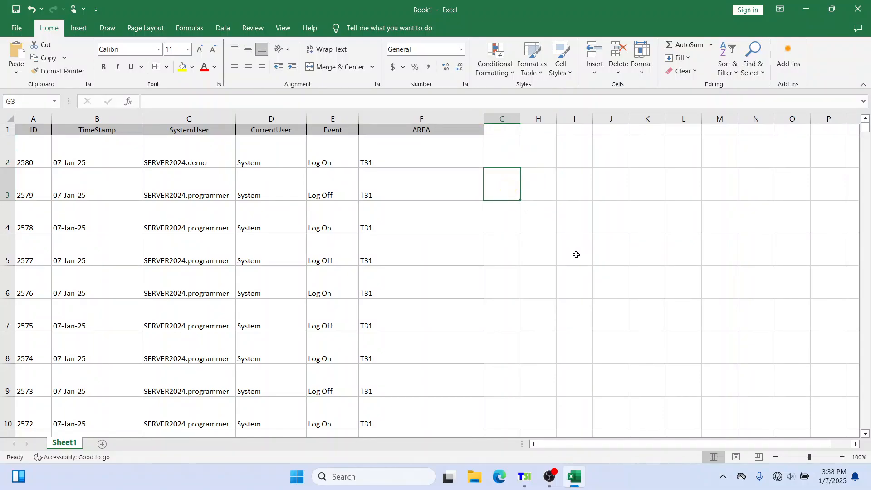
Add a second worksheet, Sheet2, and return to Sheet1
scroll(341, 272, "down", 5)
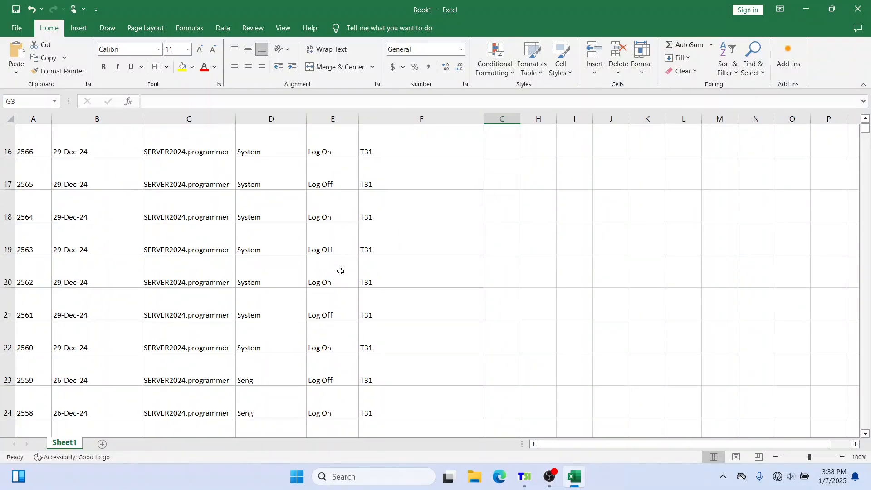
scroll(341, 270, "up", 5)
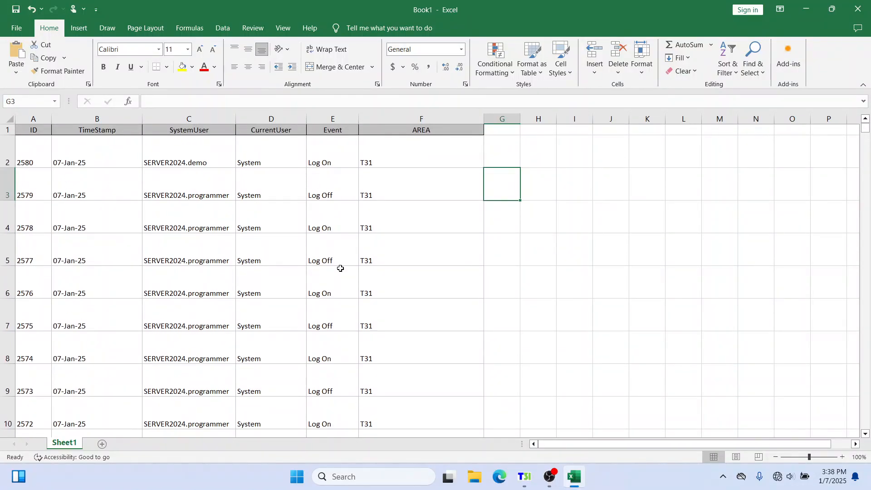
left_click(563, 149)
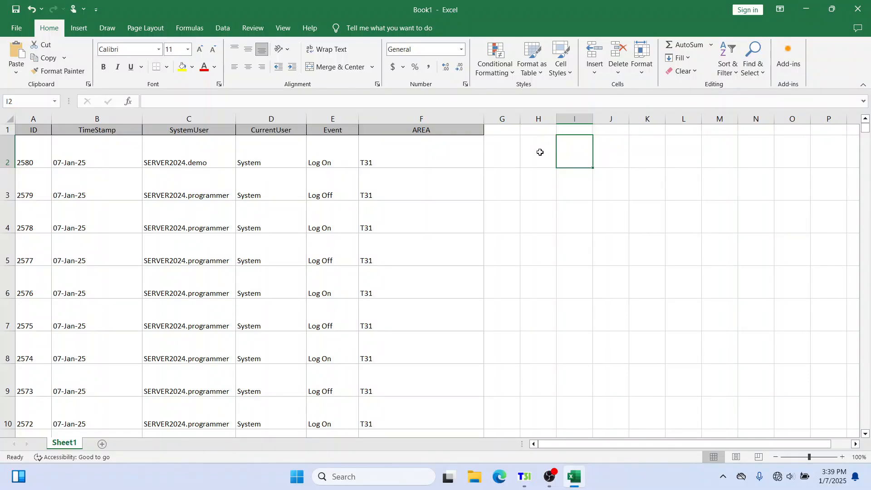
left_click(540, 152)
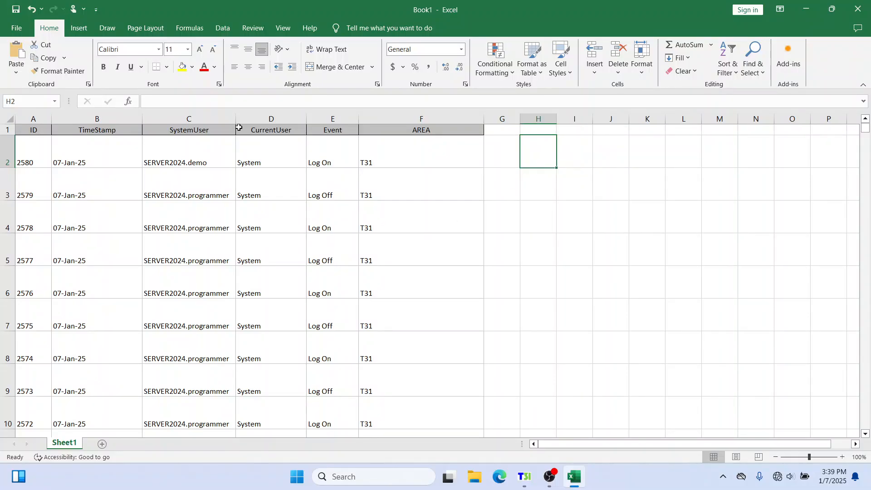
left_click(102, 444)
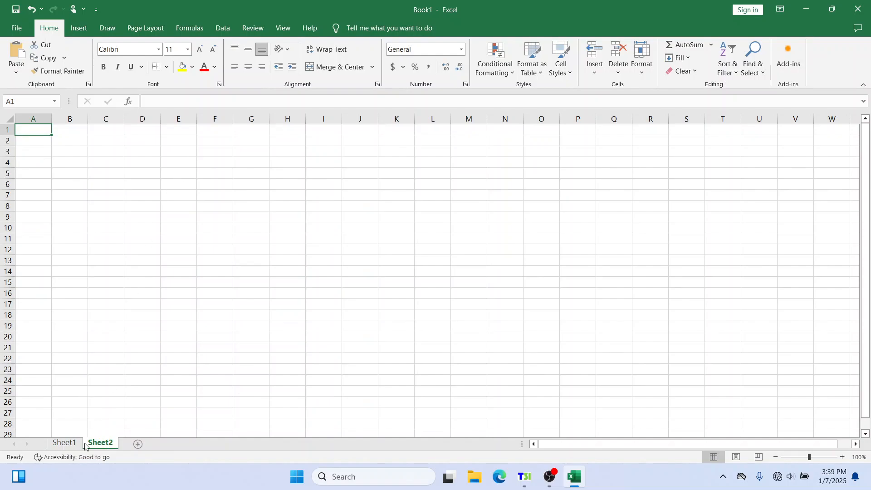
left_click(66, 443)
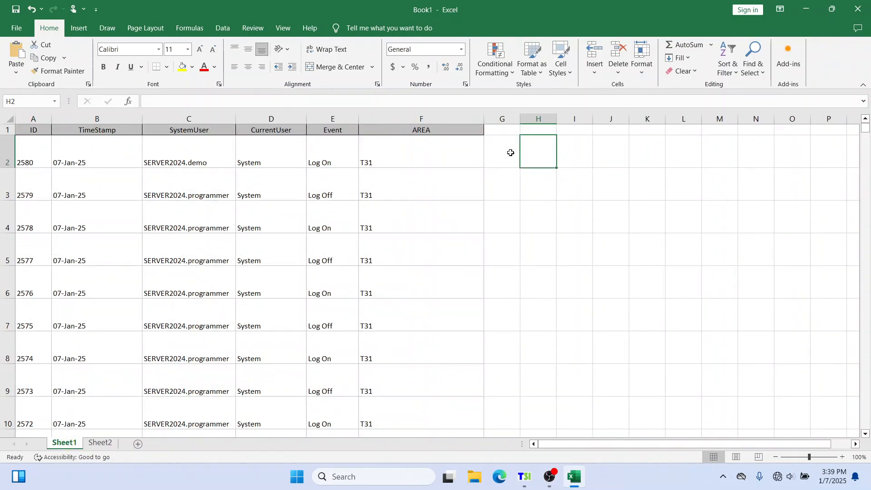
left_click(532, 203)
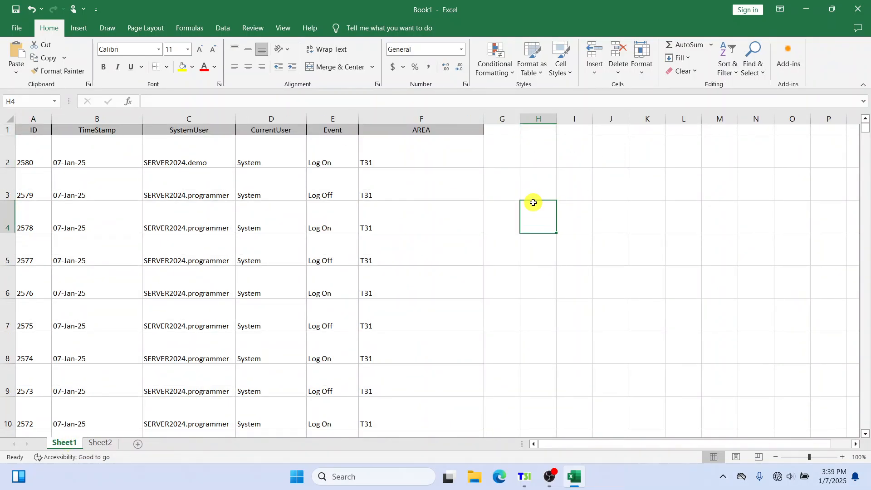
Select the header row A1:F1 and turn on filtering for the log columns
left_click(30, 131)
left_click_drag(30, 131, 390, 130)
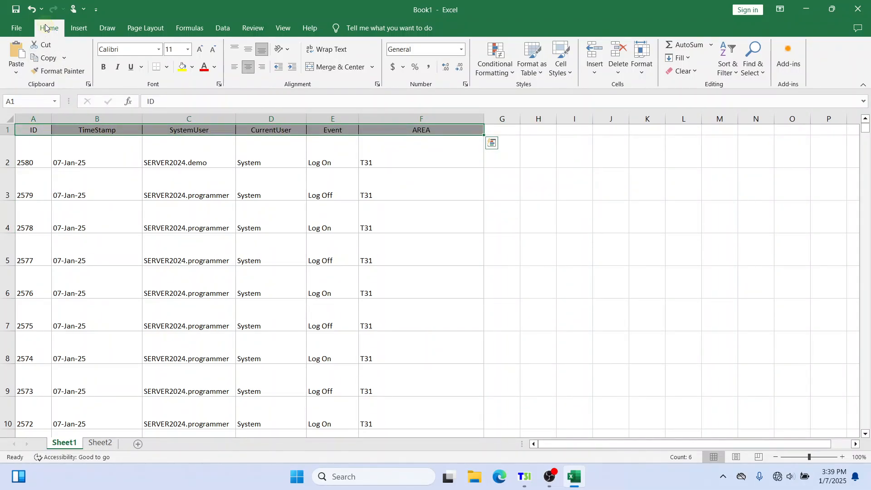
left_click(736, 73)
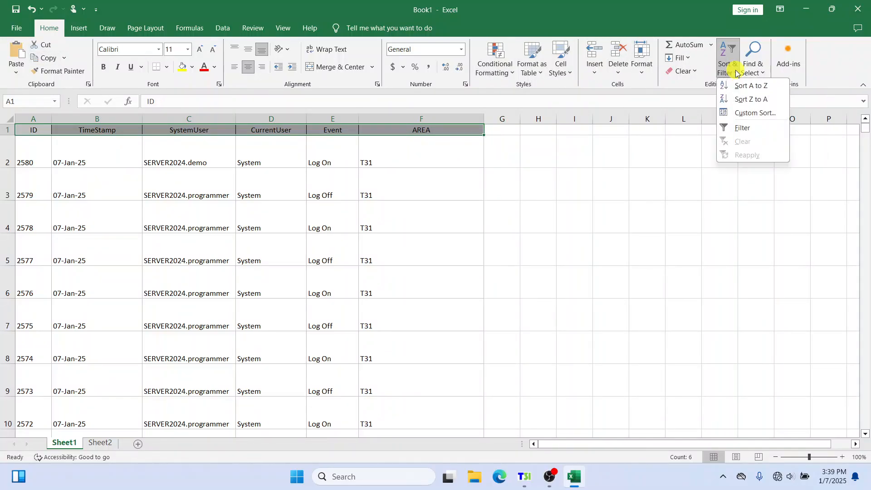
left_click(740, 130)
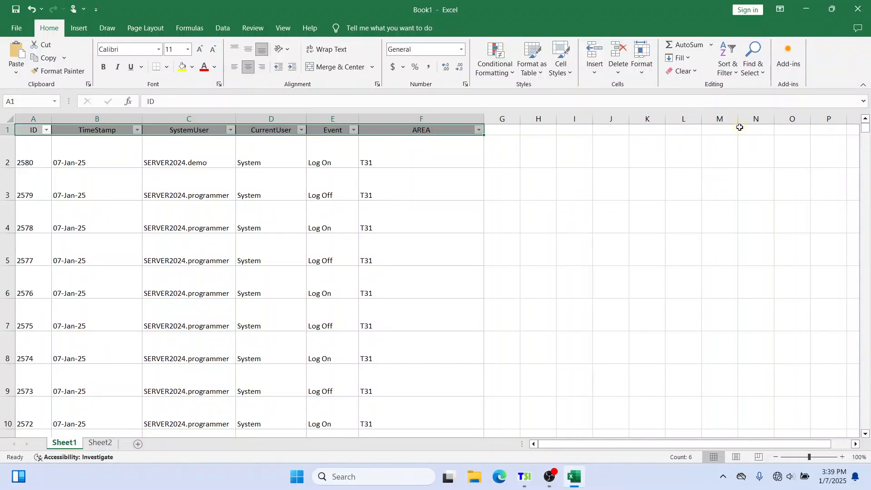
Compare the TimeStamp filter list in Excel with the SystemUser filter list in the foot print view, closing each
left_click(119, 141)
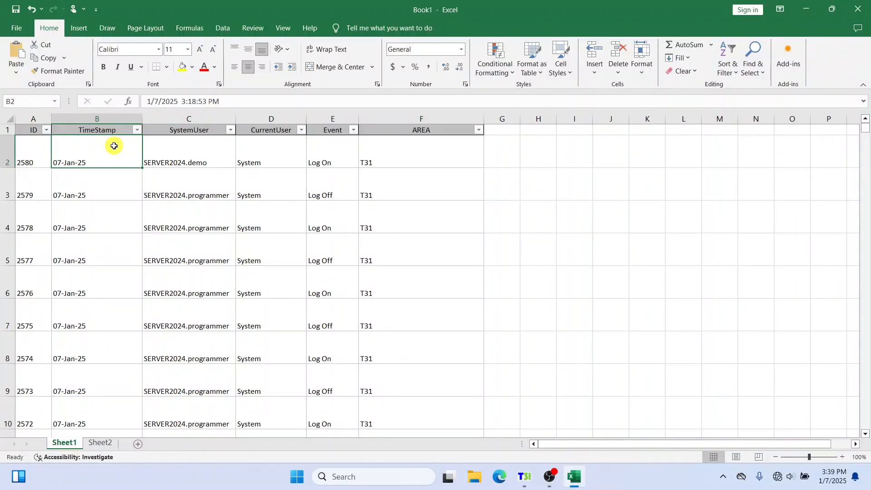
left_click(138, 131)
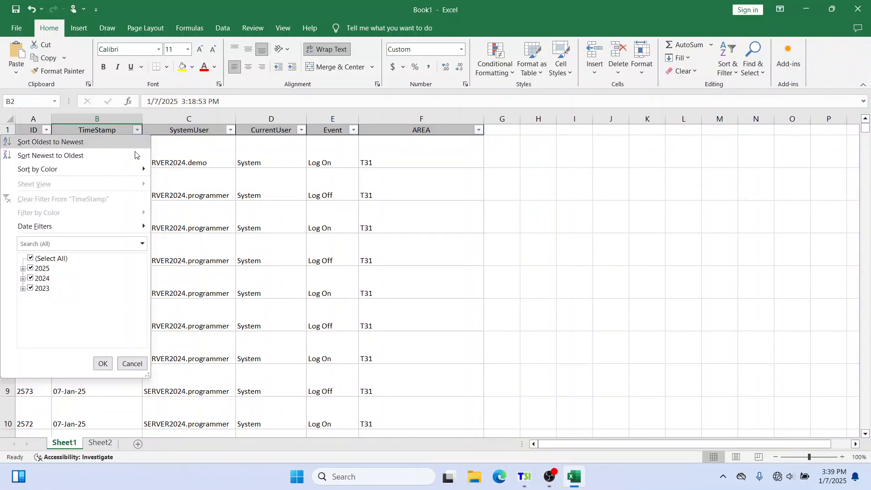
left_click(525, 476)
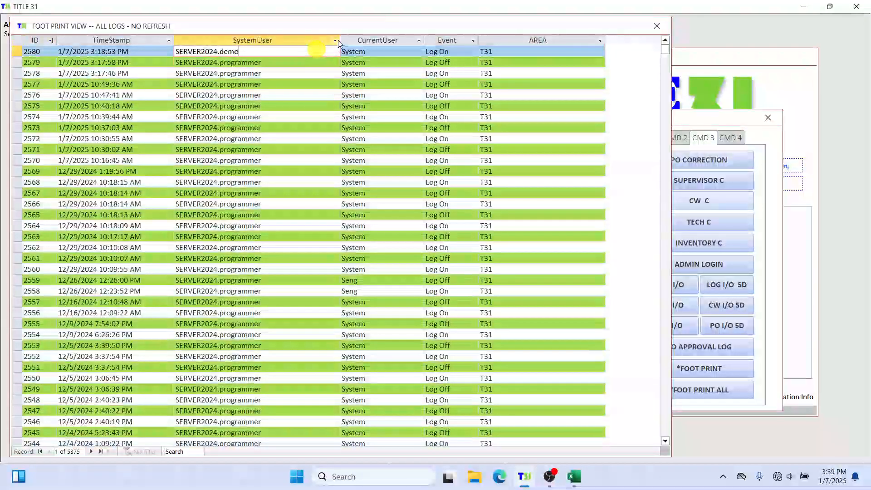
left_click(336, 40)
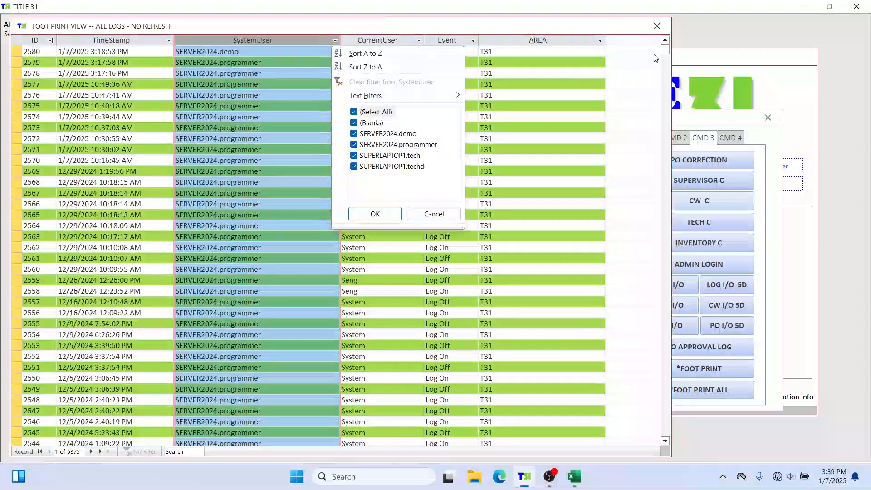
left_click(626, 62)
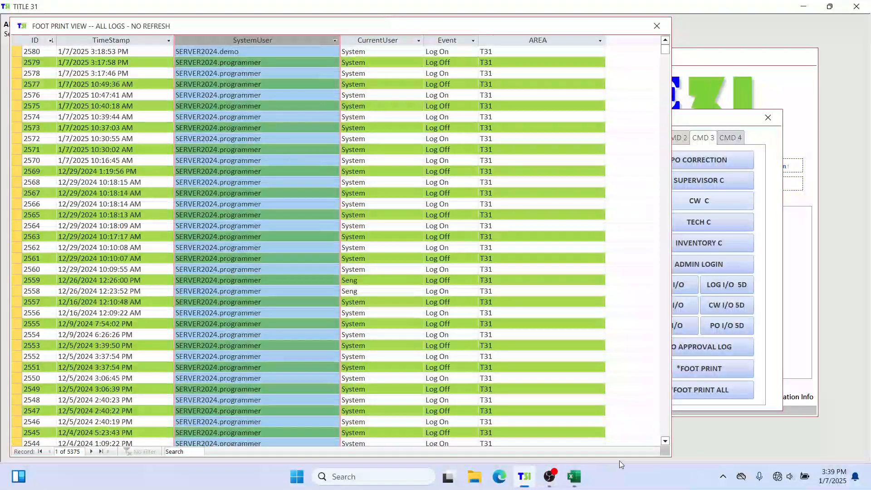
left_click(574, 476)
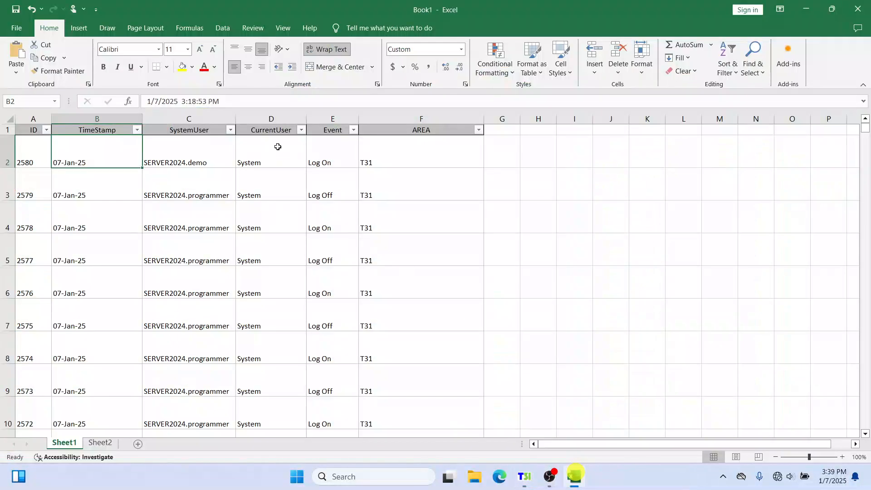
left_click(138, 130)
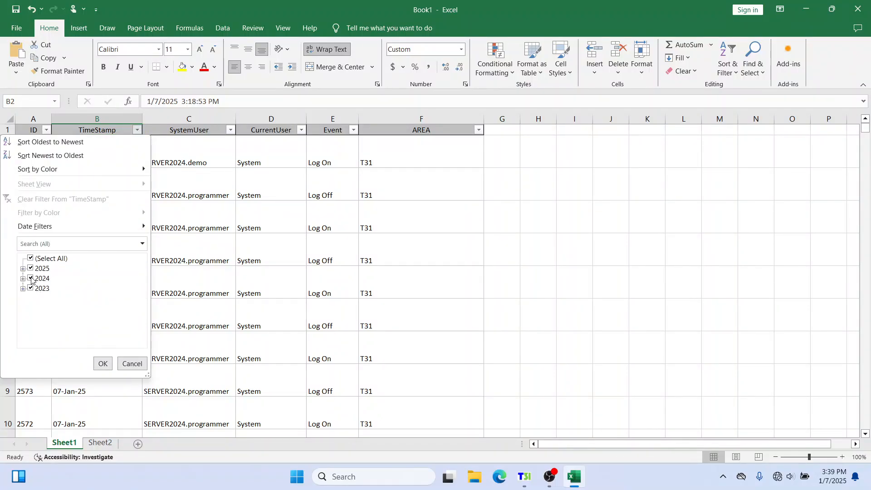
left_click(216, 136)
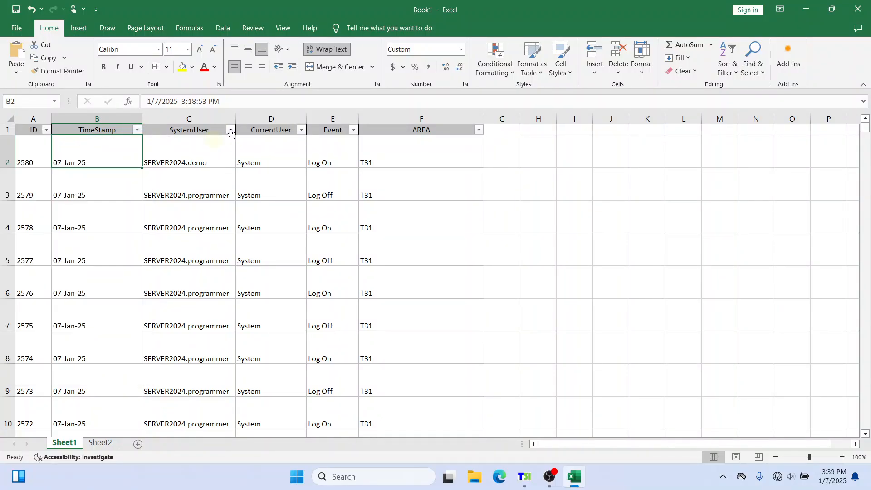
Filter the SystemUser column to show only SERVER2024.programmer and scroll through the filtered log rows
left_click(230, 130)
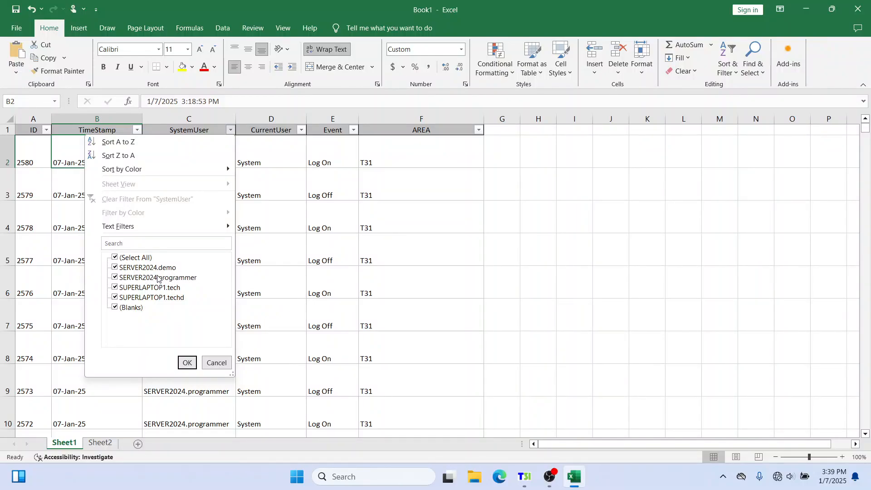
left_click(115, 258)
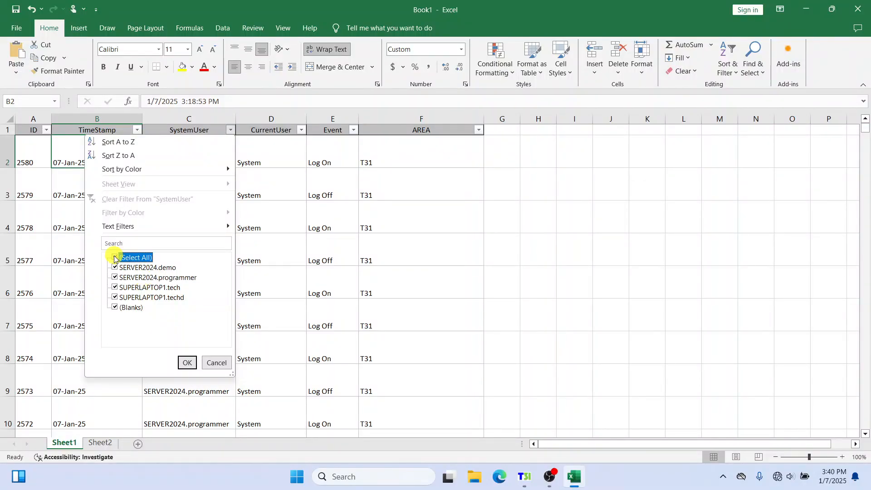
left_click(115, 277)
left_click(115, 268)
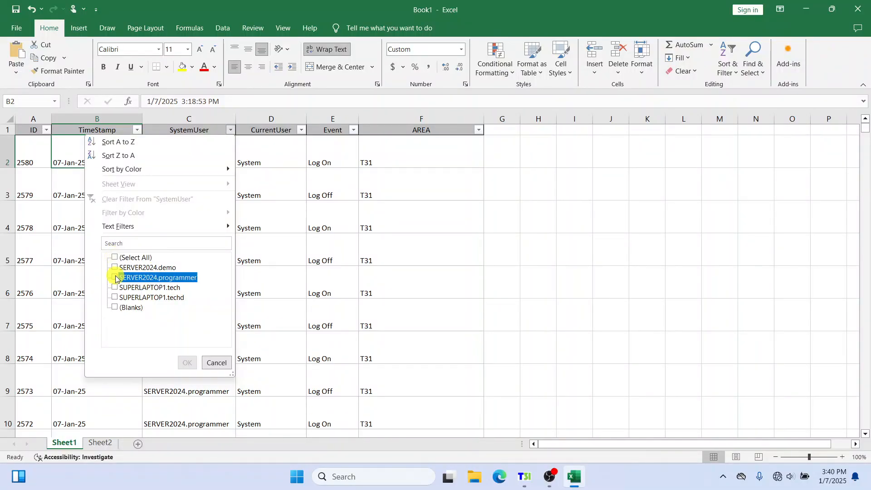
left_click(192, 361)
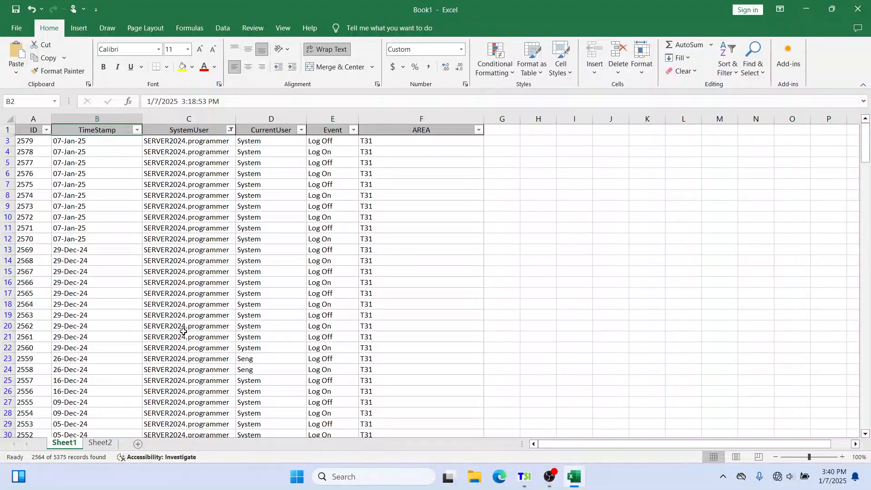
scroll(202, 340, "down", 8)
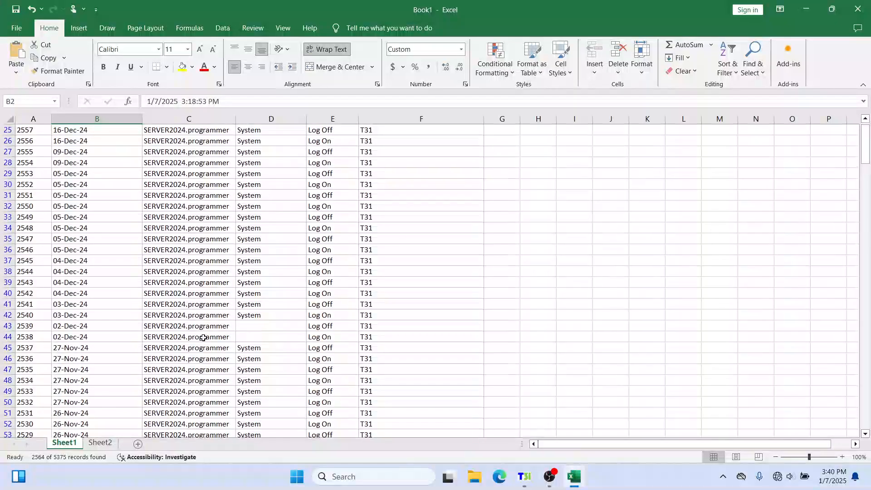
scroll(203, 338, "up", 8)
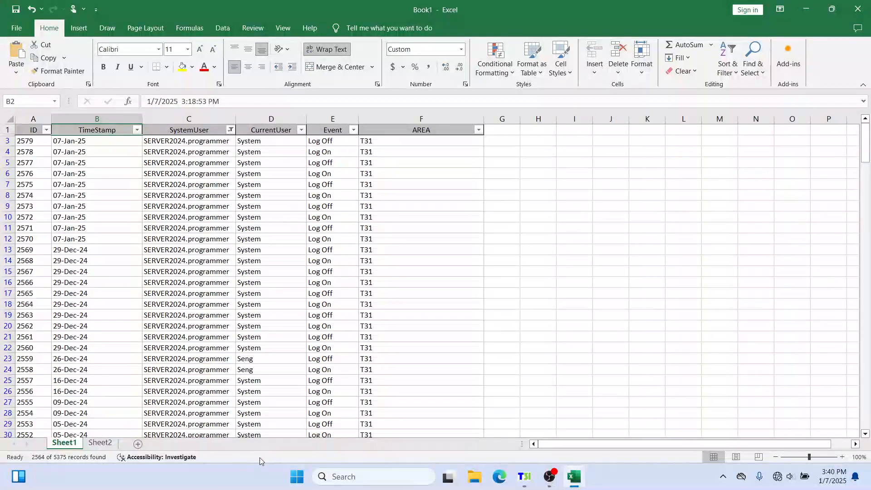
Clear the SystemUser filter by selecting all users again
left_click(230, 131)
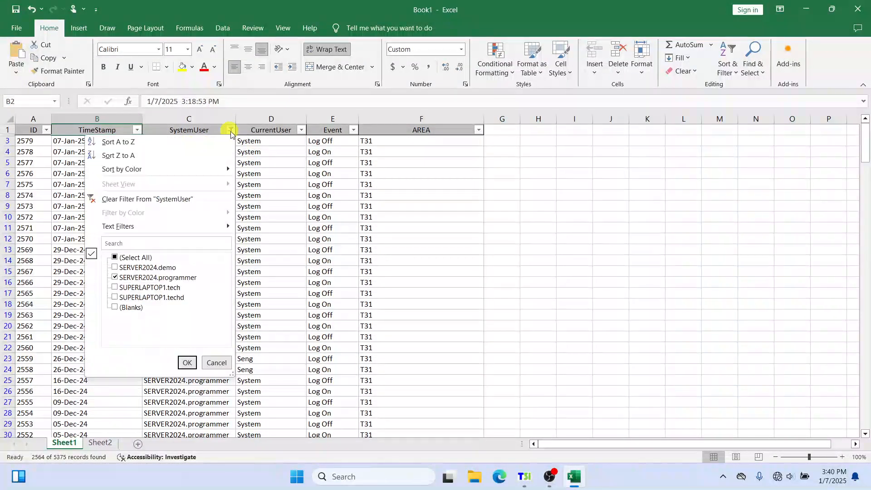
left_click(115, 258)
left_click(184, 361)
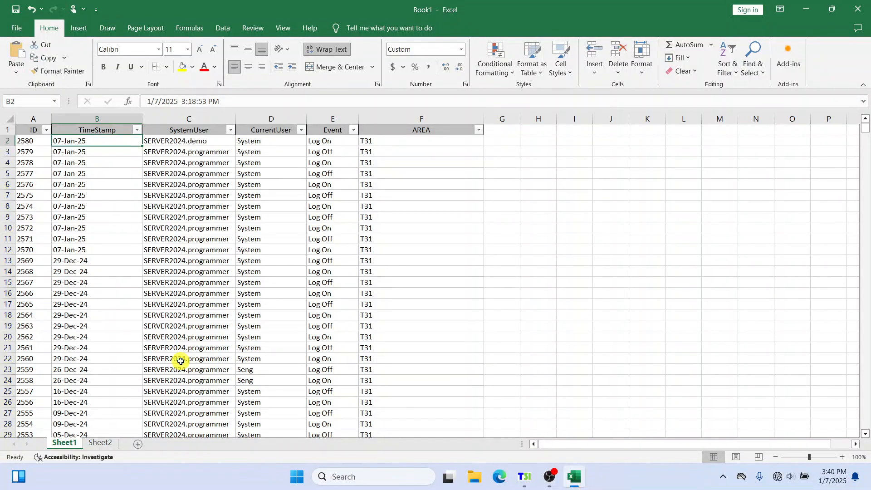
left_click(175, 163)
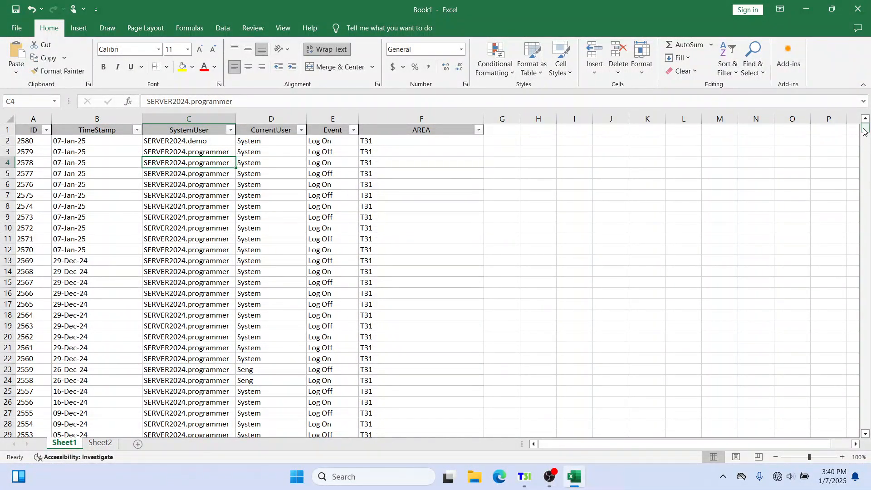
left_click_drag(865, 128, 866, 256)
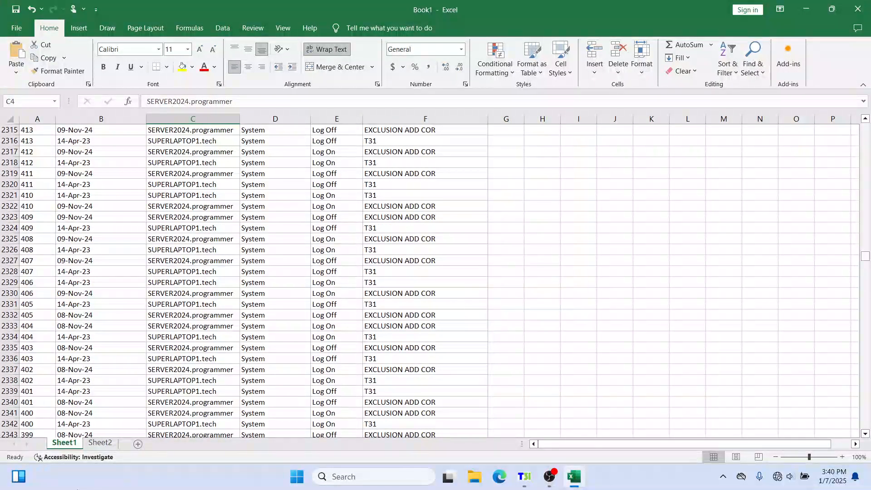
left_click(100, 444)
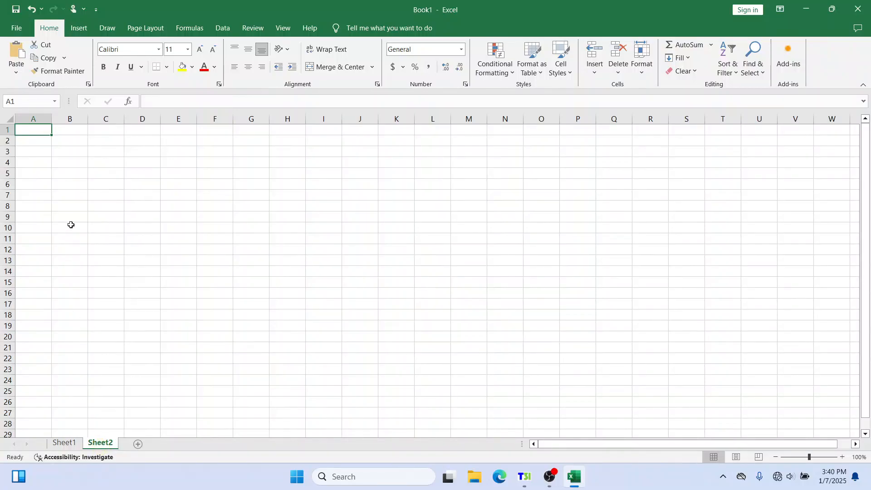
left_click_drag(44, 175, 452, 295)
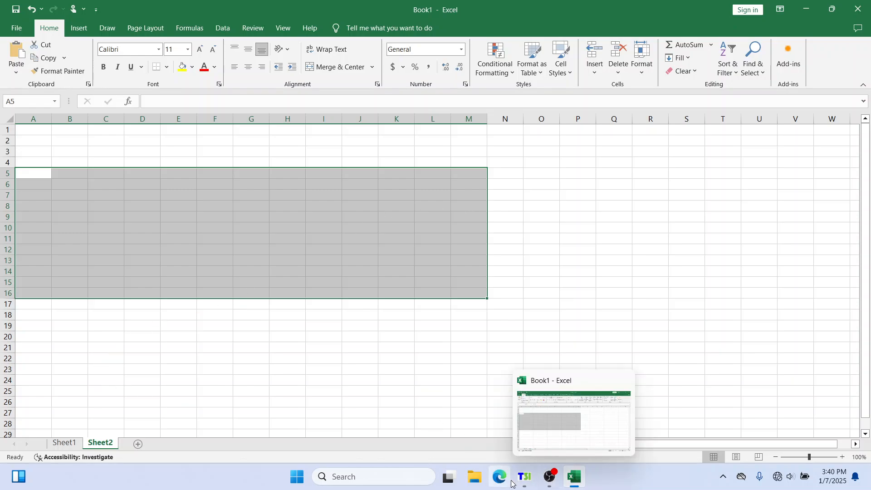
left_click(67, 444)
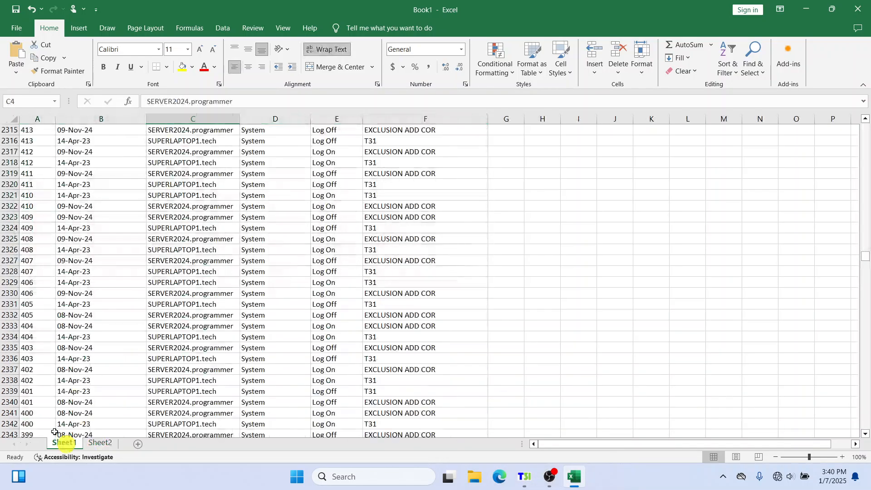
left_click(506, 271)
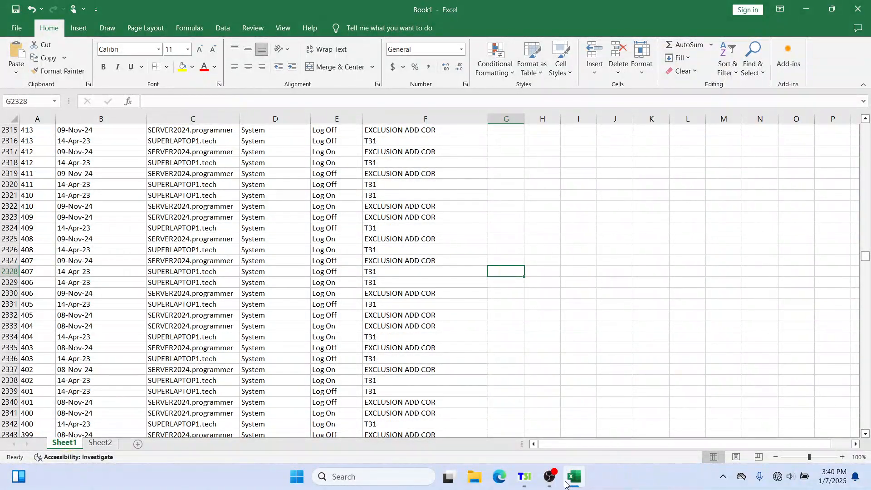
Switch to Title 31 and close the foot print view, declining to keep the copied data on the clipboard
left_click(524, 477)
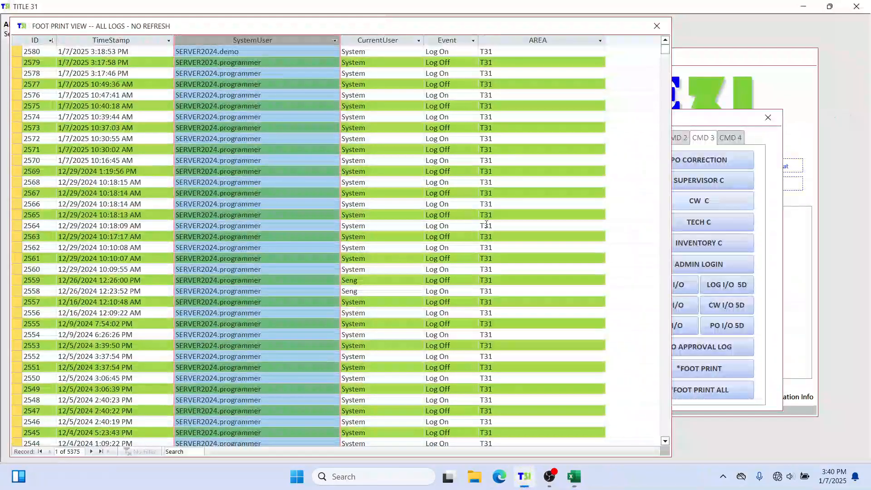
left_click(445, 109)
left_click_drag(126, 27, 137, 29)
left_click(670, 26)
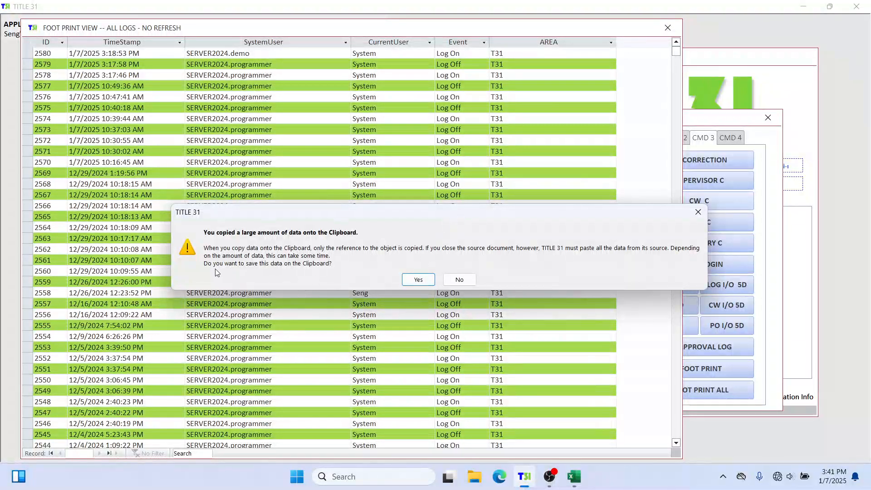
left_click(462, 280)
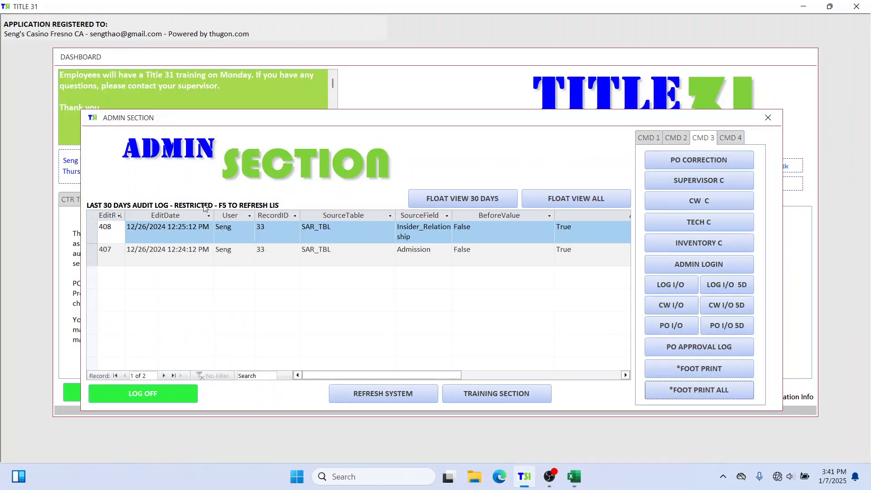
Open the last 30 days audit log in a floating view from the admin section, then close it
left_click_drag(455, 123, 457, 102)
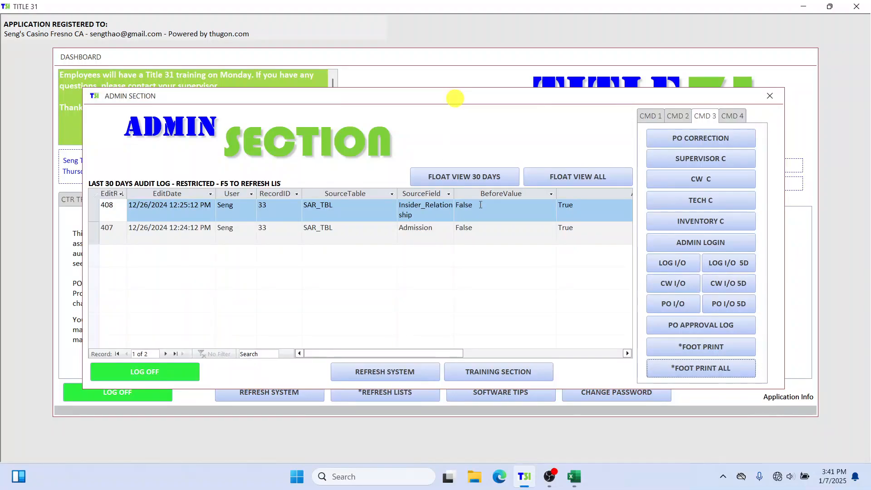
left_click(458, 178)
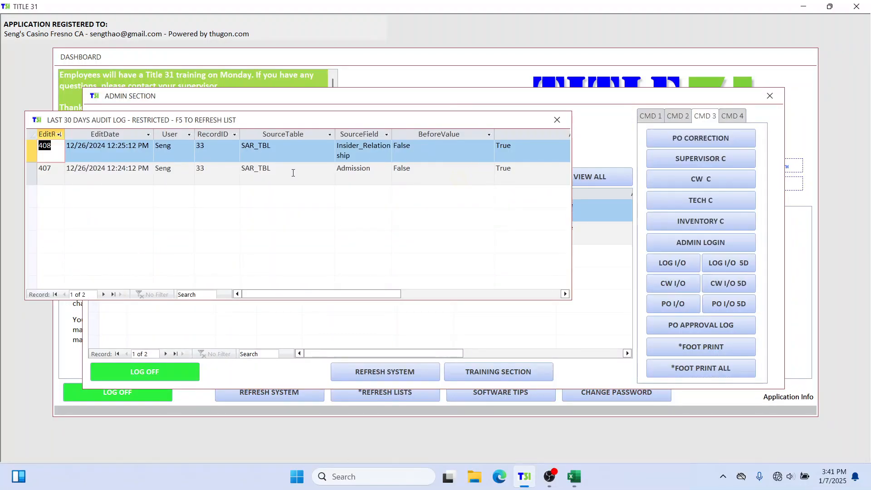
left_click(557, 120)
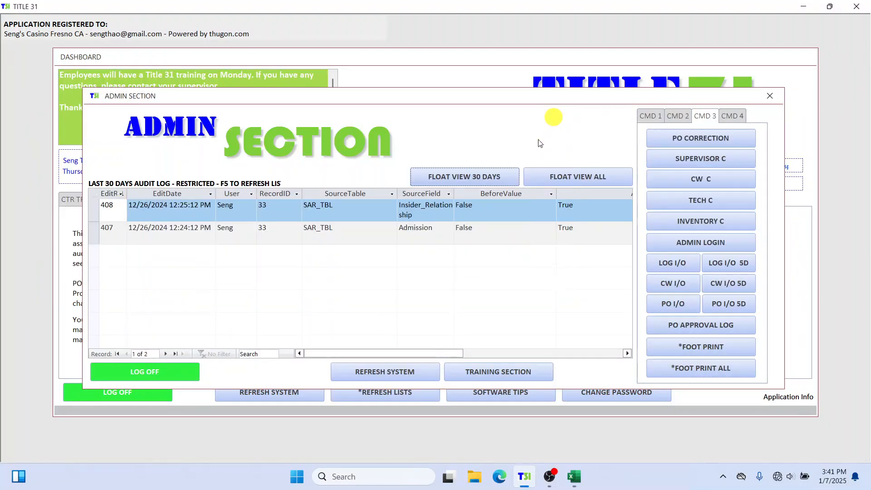
Open the full audit log float view and select all of its records for copying
left_click(594, 176)
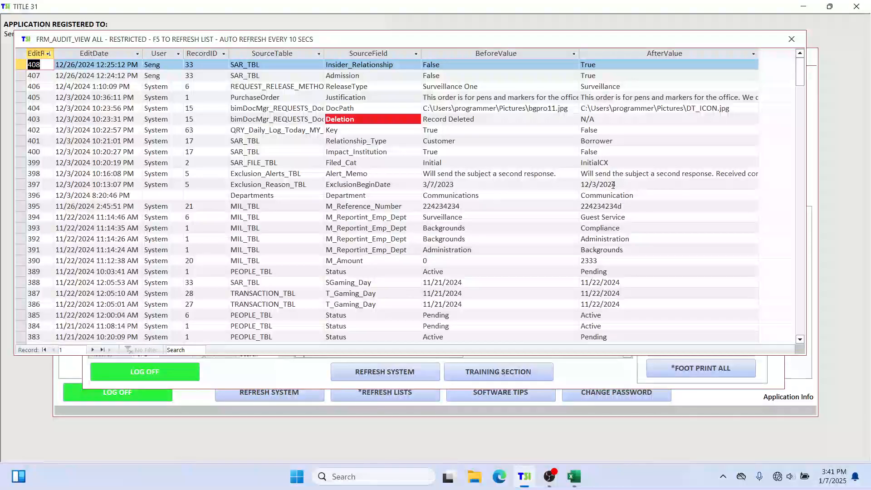
left_click(21, 56)
left_click(19, 52)
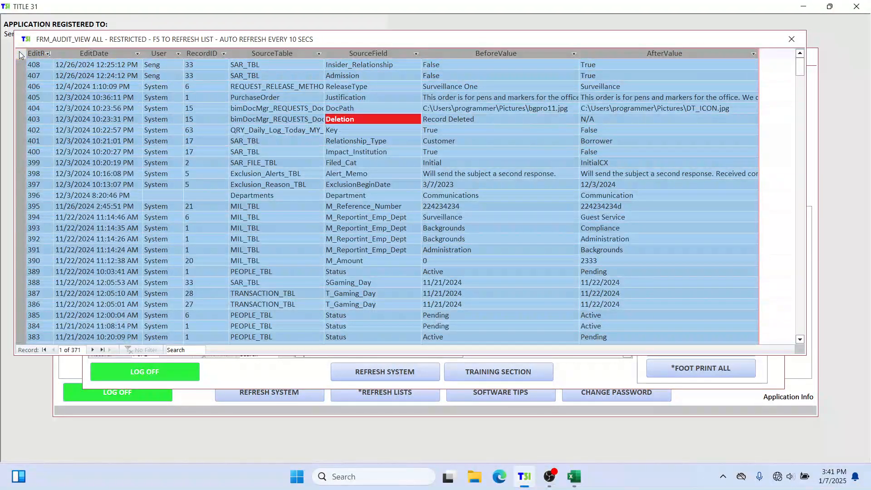
left_click(792, 39)
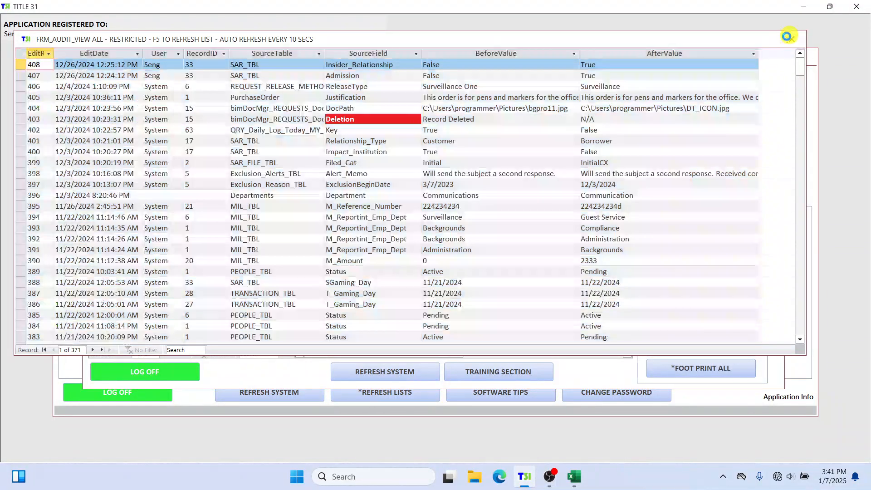
Paste the copied audit log records into Sheet2 starting at A1, accepting the size mismatch
left_click(574, 477)
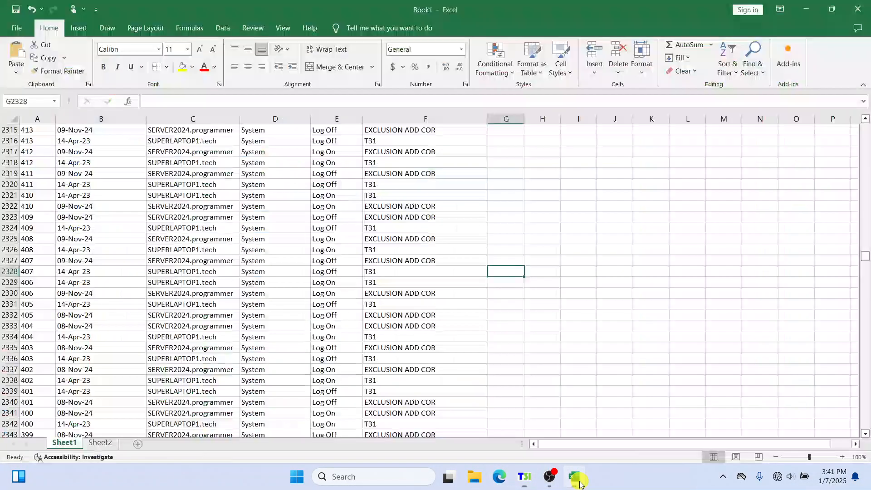
left_click(100, 443)
left_click(8, 120)
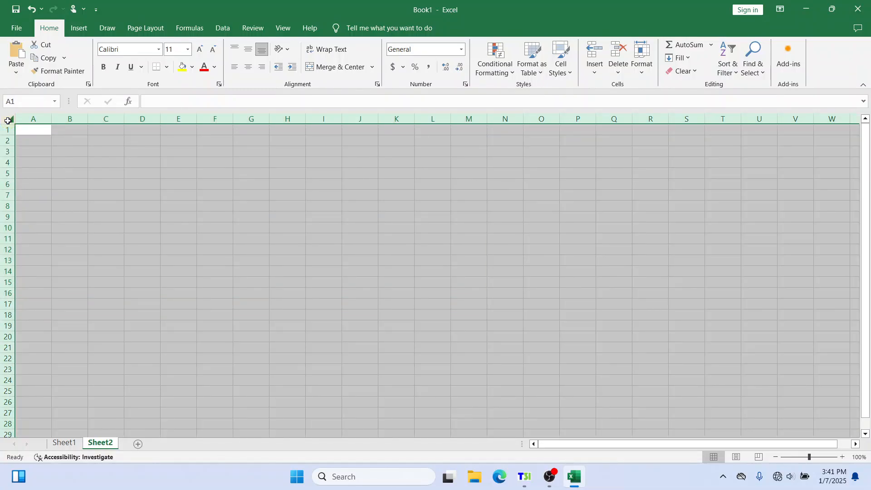
key("ctrl+v")
left_click(426, 270)
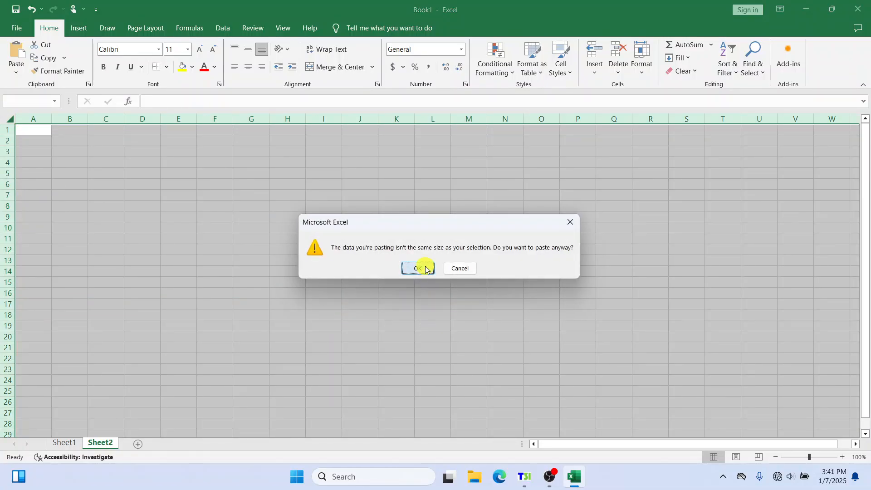
left_click(370, 192)
Widen the EditDate through AfterValue columns on Sheet2 so the audit entries fit
scroll(127, 267, "down", 1)
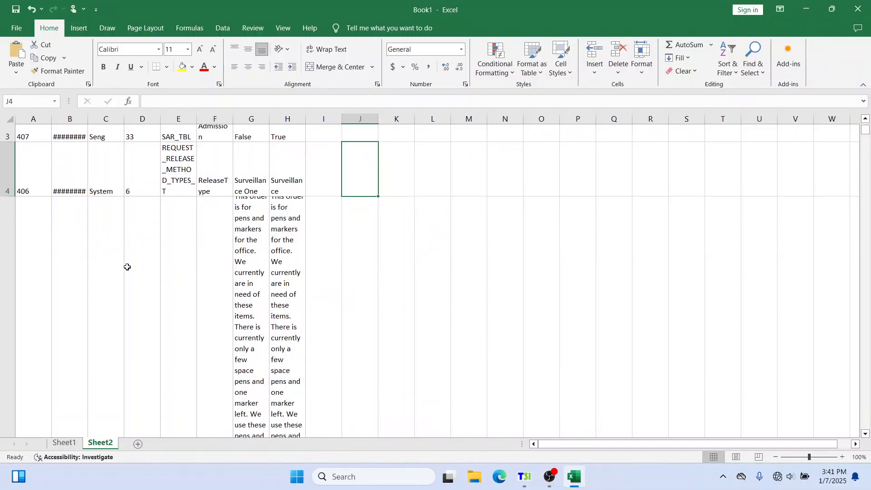
scroll(127, 267, "down", 1)
left_click(865, 434)
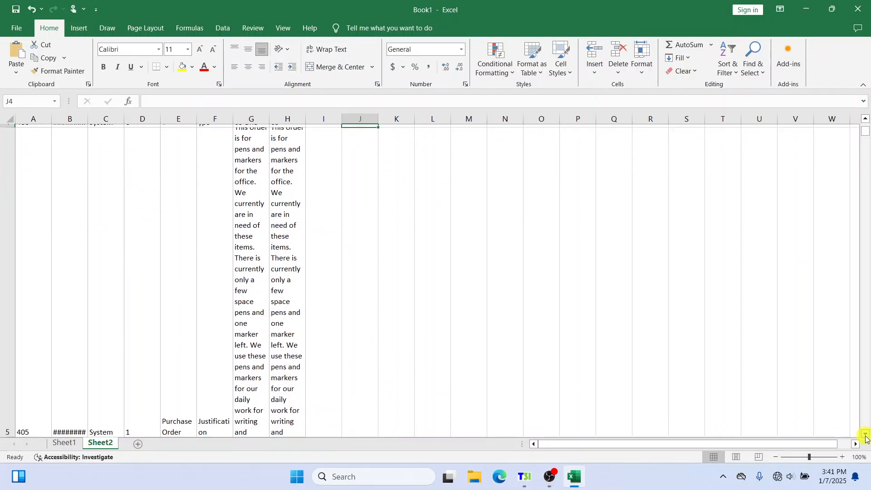
left_click_drag(12, 433, 20, 157)
scroll(282, 275, "up", 2)
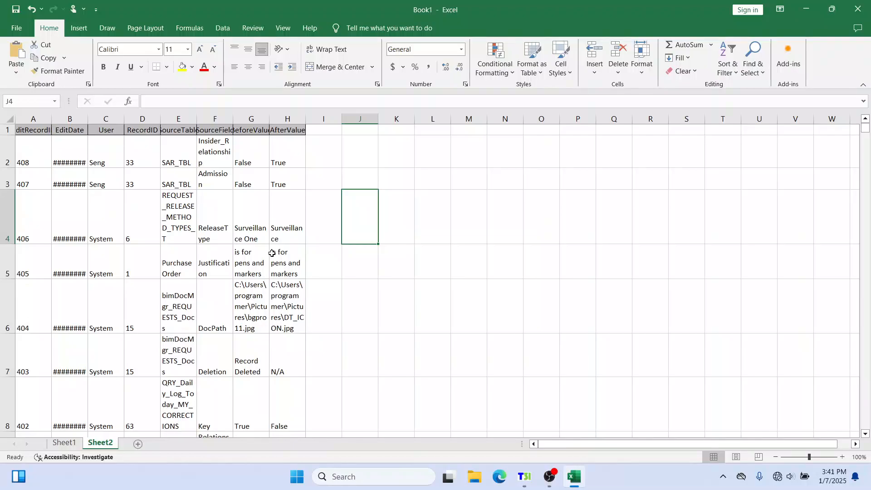
left_click_drag(90, 119, 134, 120)
left_click_drag(243, 119, 637, 128)
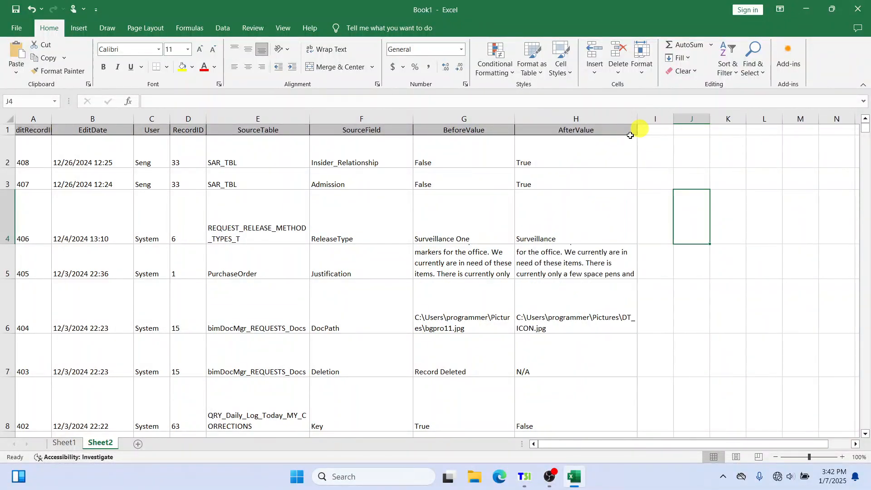
left_click(679, 292)
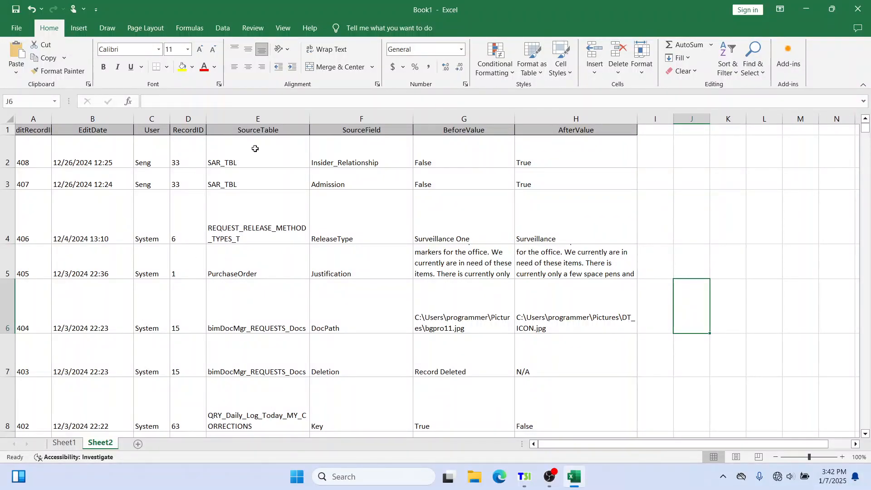
Select the Sheet2 header row A1:H1 and turn on filtering for the audit columns
left_click_drag(28, 129, 551, 129)
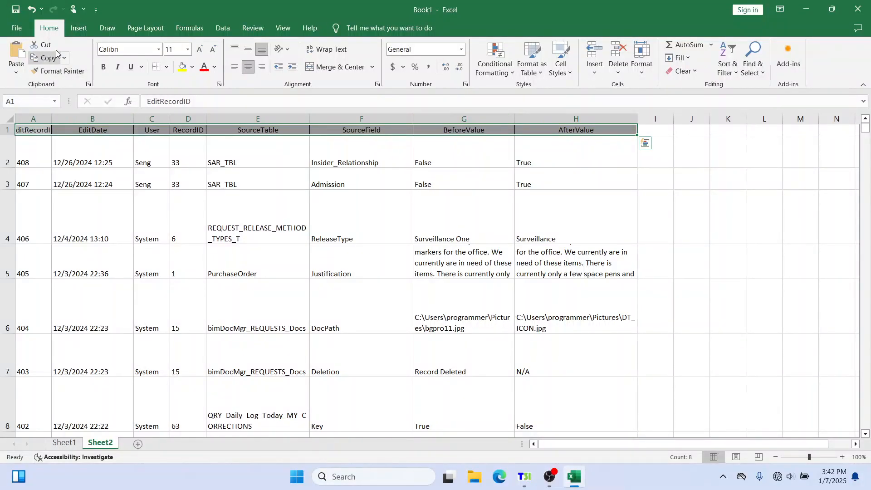
left_click(55, 28)
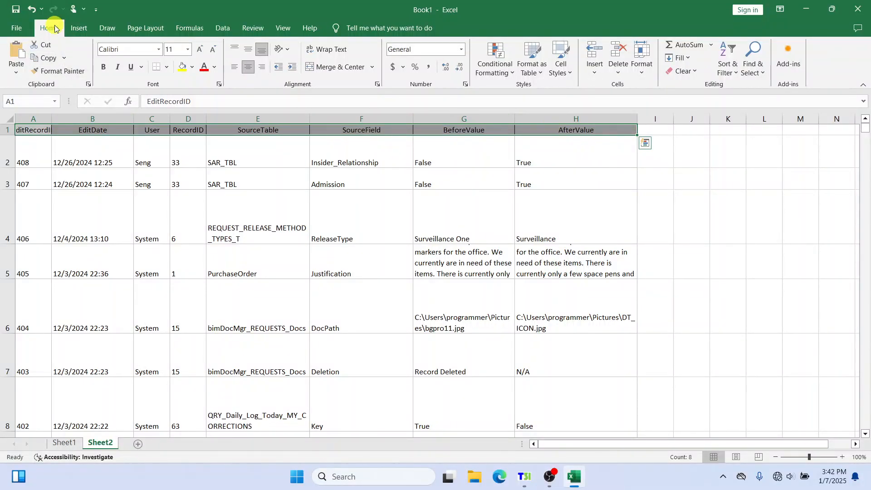
left_click(730, 66)
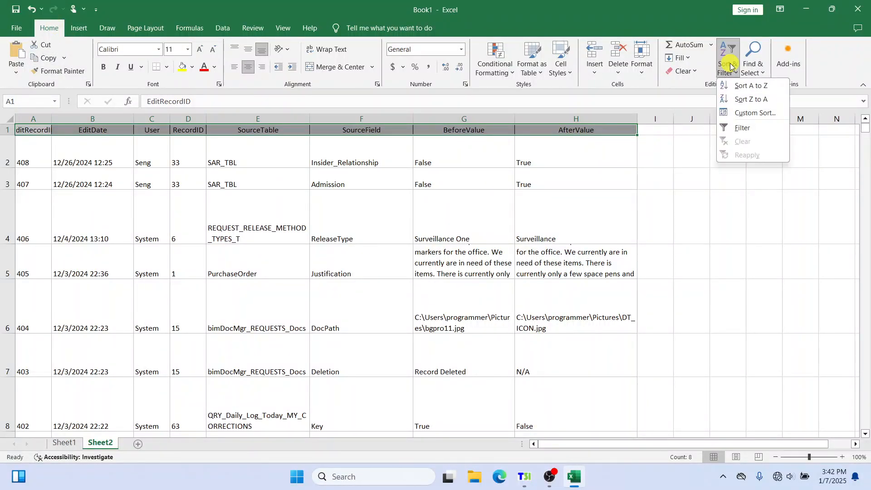
left_click(743, 127)
left_click(722, 188)
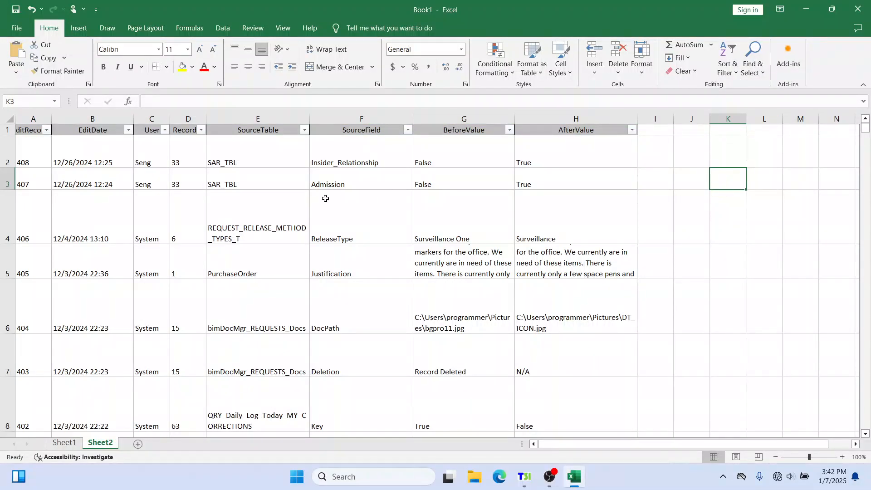
Open the BeforeValue and SourceTable filter lists on Sheet2 to review their available values
left_click(510, 130)
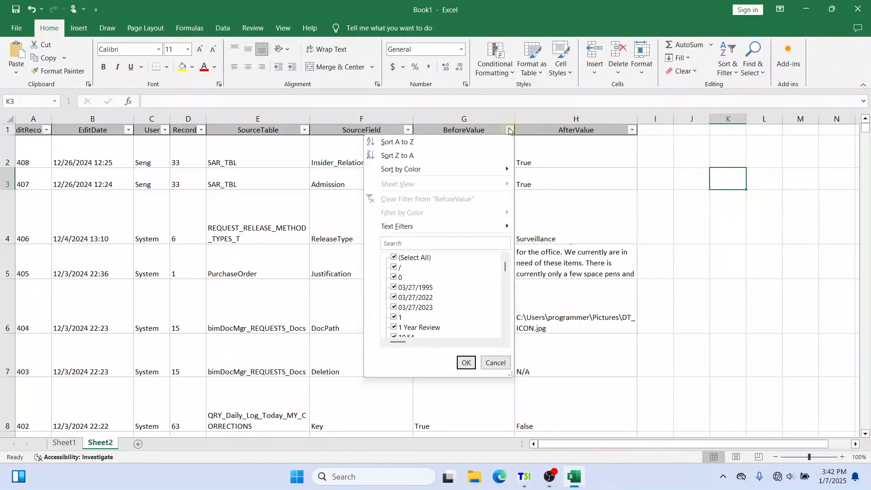
left_click(303, 131)
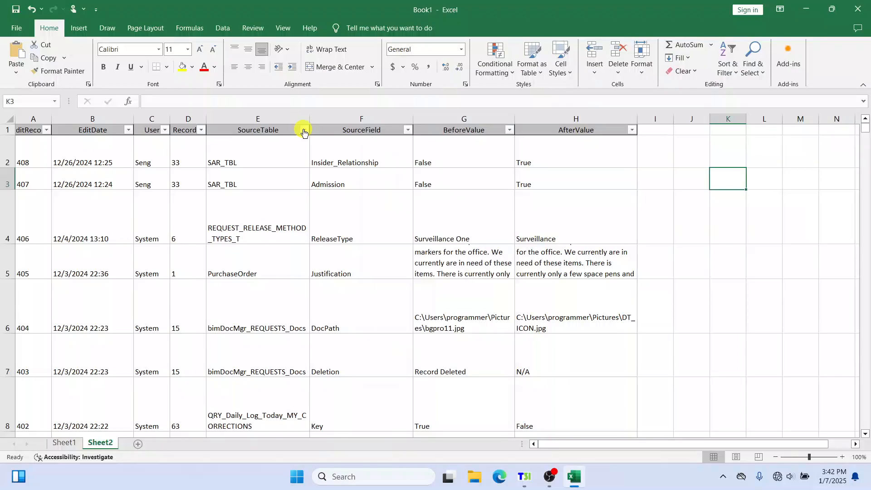
left_click(304, 131)
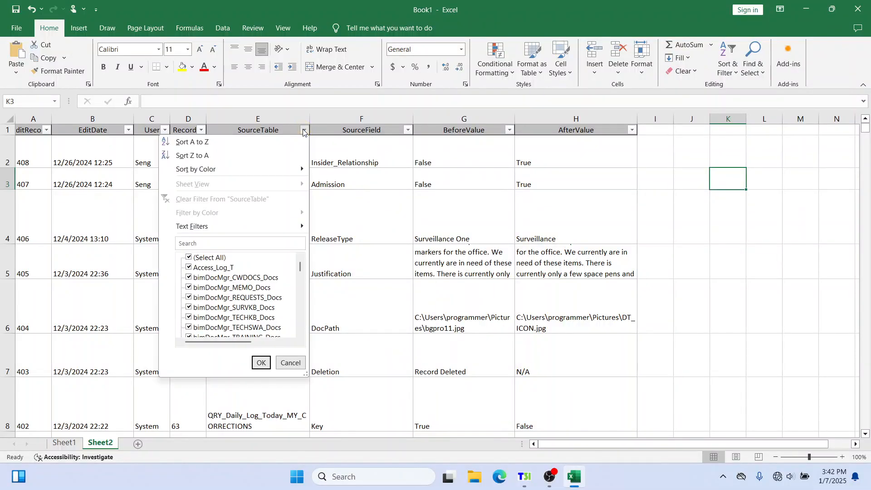
left_click(689, 225)
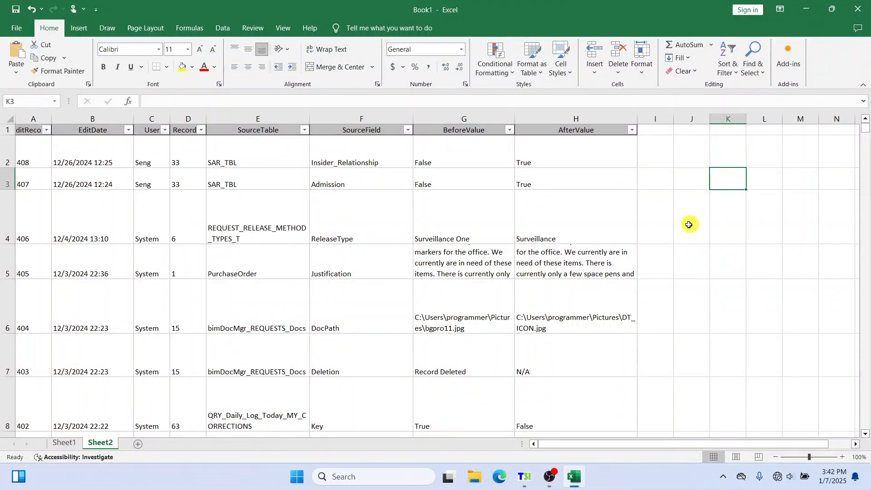
left_click(689, 225)
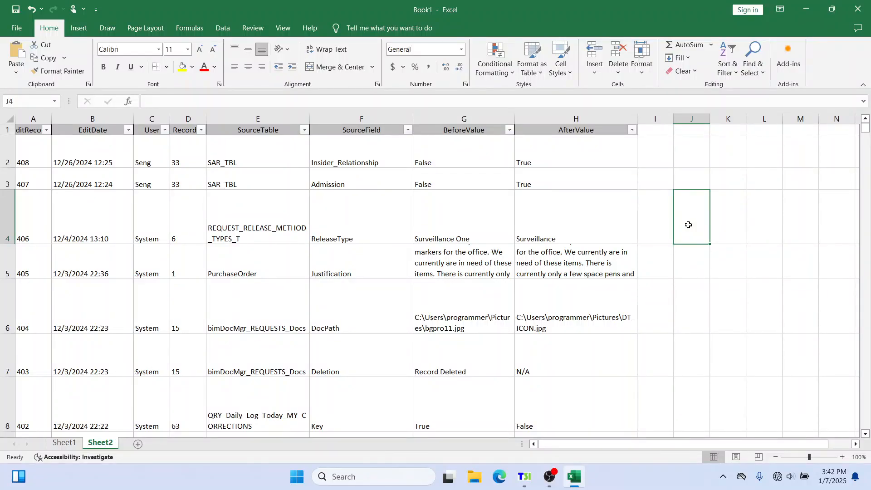
left_click(650, 183)
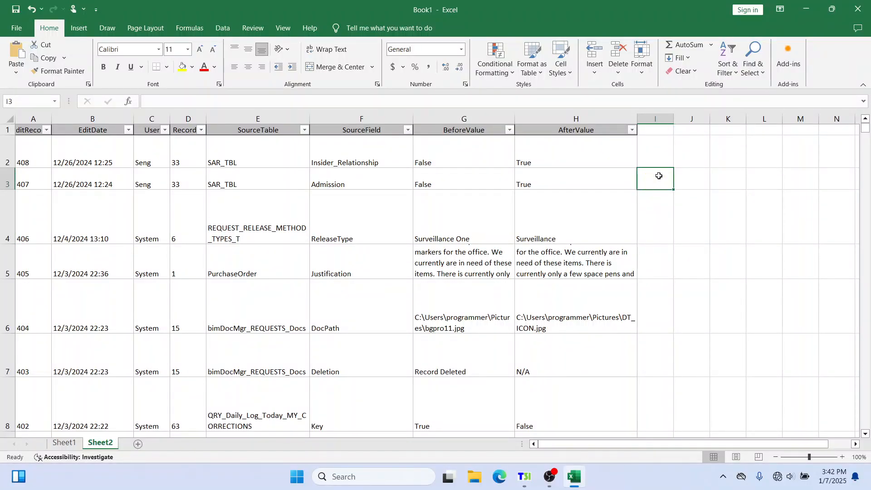
left_click(661, 159)
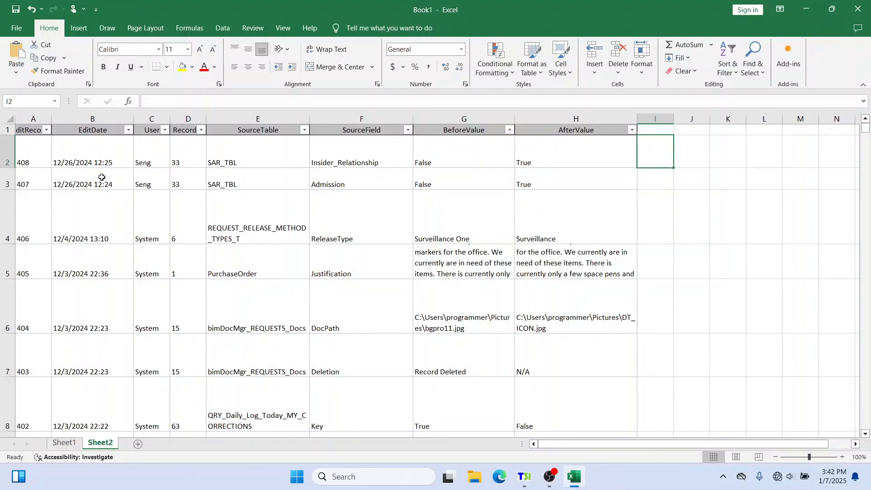
left_click(647, 185)
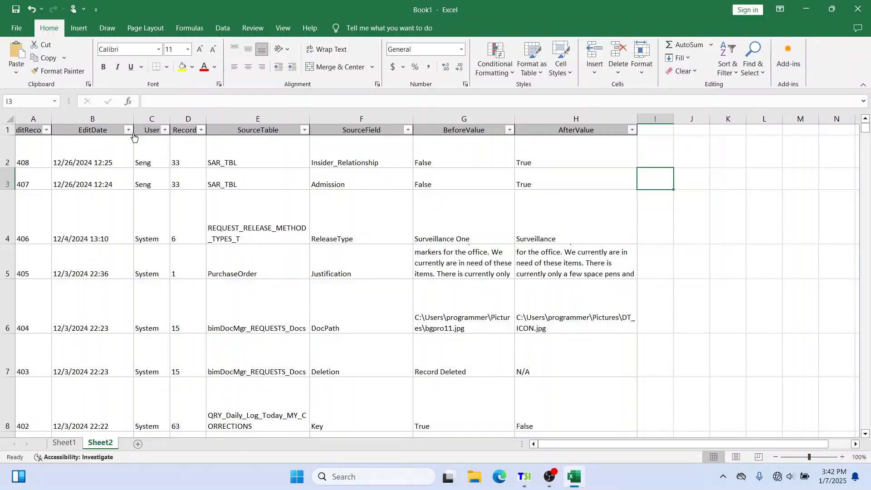
Filter the User column to show only Yuna's audit entries
left_click(164, 131)
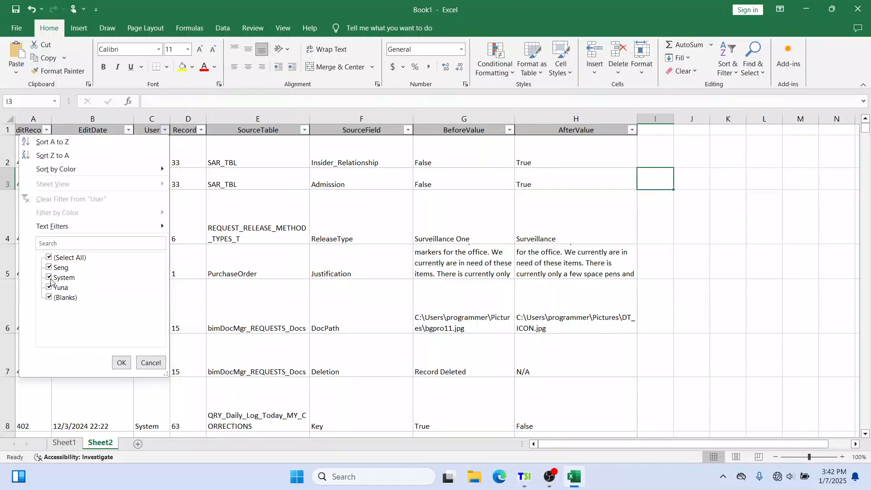
left_click(51, 258)
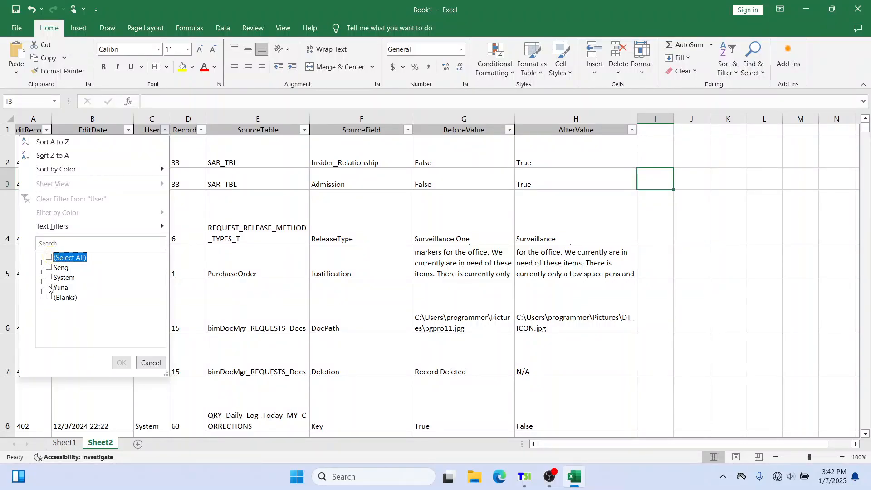
left_click(49, 287)
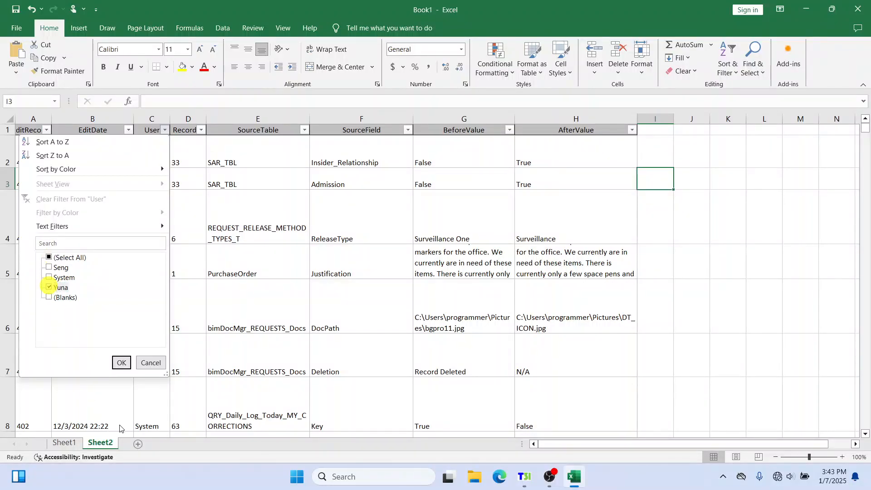
left_click(120, 363)
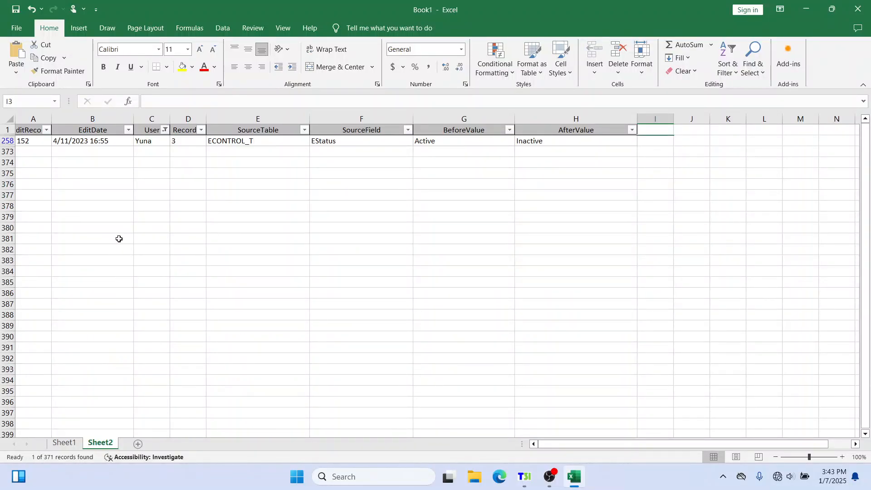
Change the User filter to show only Seng's audit entries
left_click(166, 130)
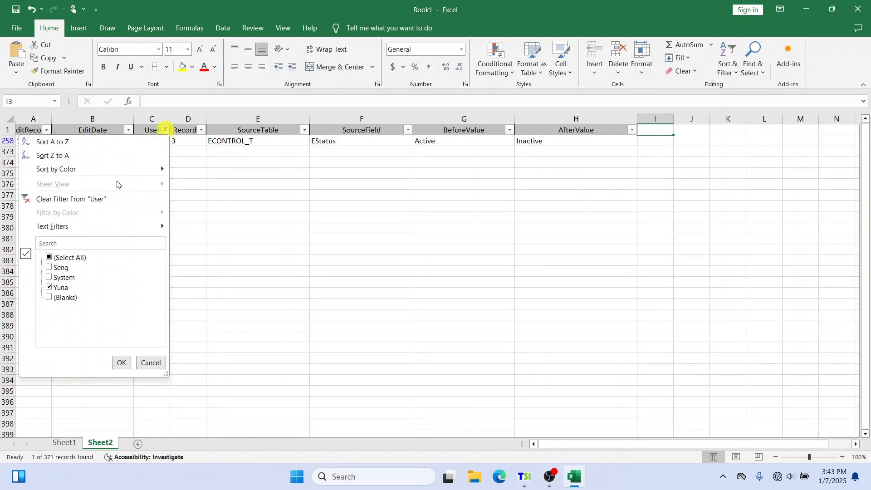
left_click(49, 268)
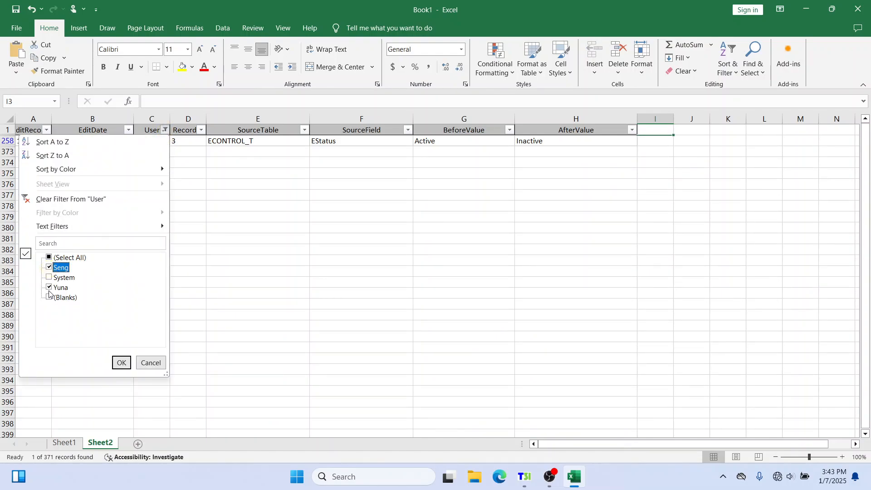
left_click(49, 287)
left_click(119, 363)
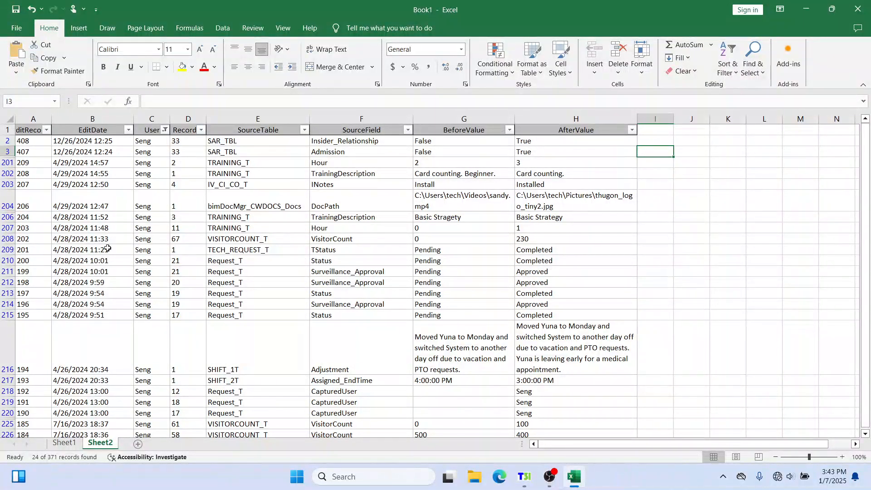
Widen column A so the EditRecordID header fits
left_click_drag(51, 118, 80, 119)
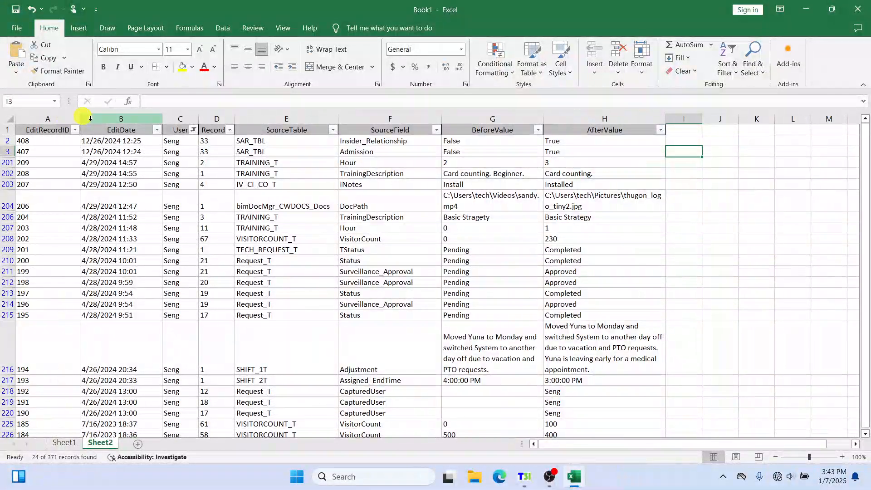
left_click(560, 163)
left_click(689, 161)
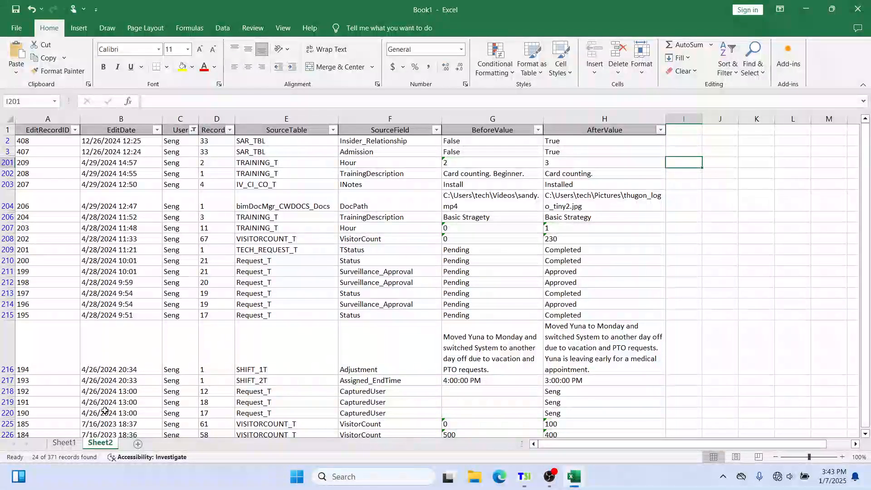
Switch to Sheet1 and scroll through the footprint log records
left_click(64, 447)
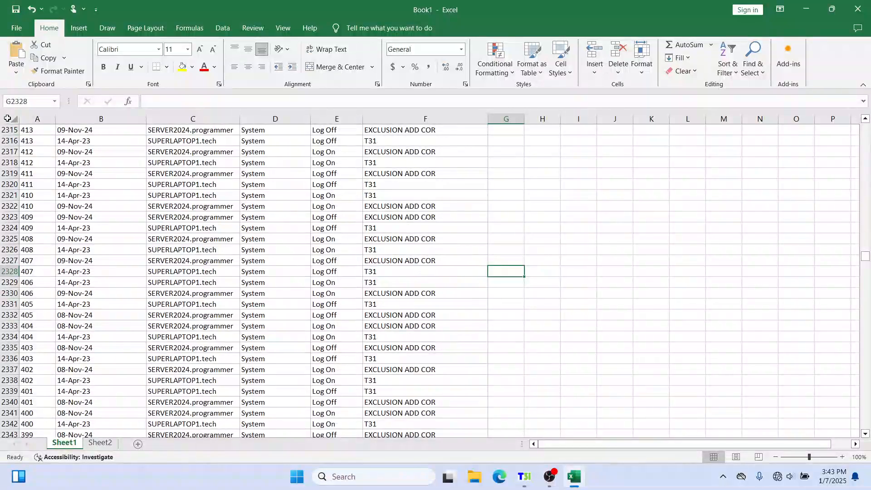
left_click(8, 121)
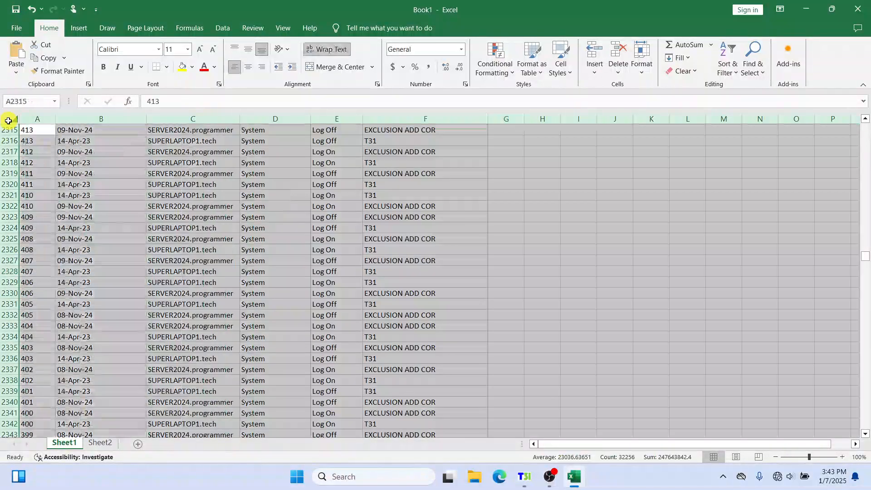
double_click(493, 131)
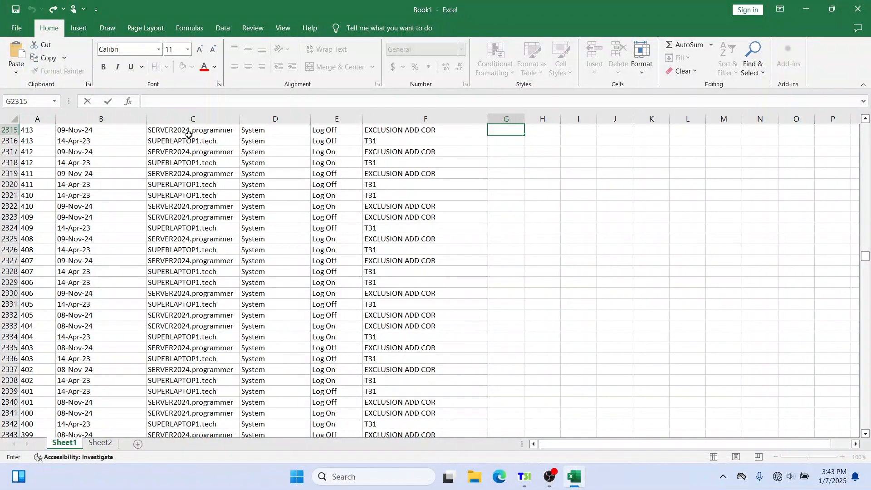
left_click(296, 207)
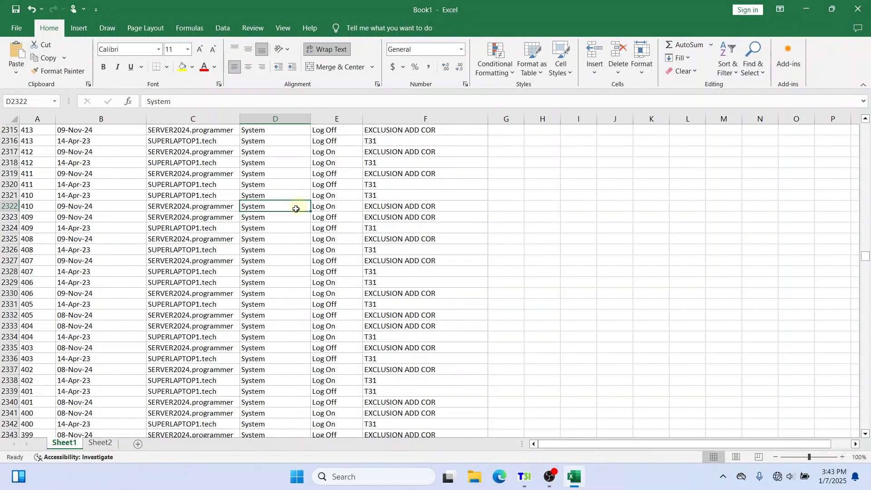
scroll(296, 208, "down", 17)
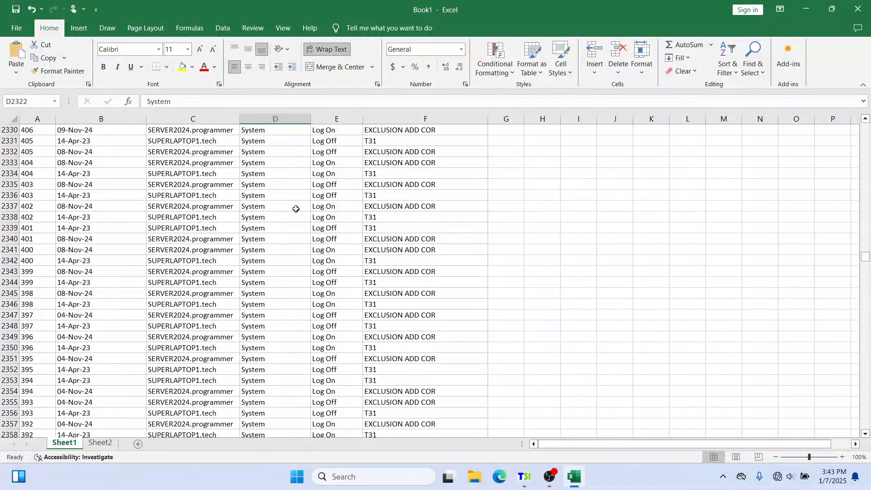
scroll(296, 209, "up", 2)
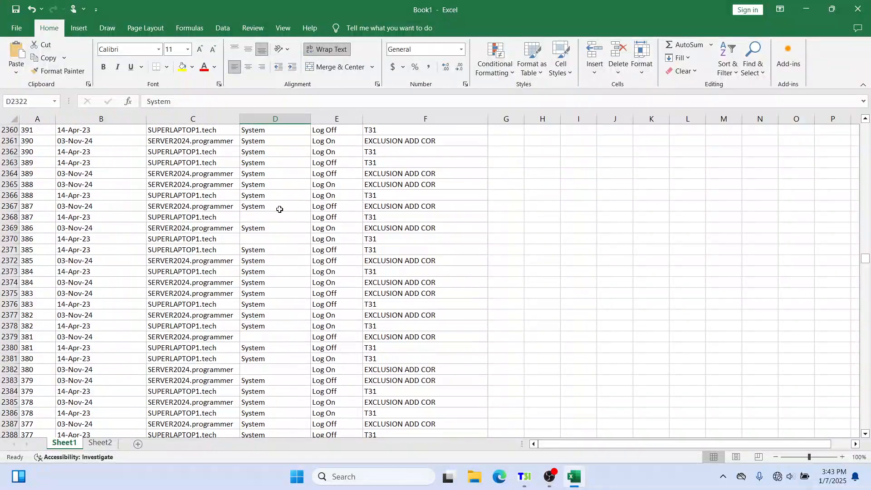
Inspect the Sheet1 footprint rows whose User cells are blank around rows 2368 to 2382
left_click(260, 217)
left_click(191, 217)
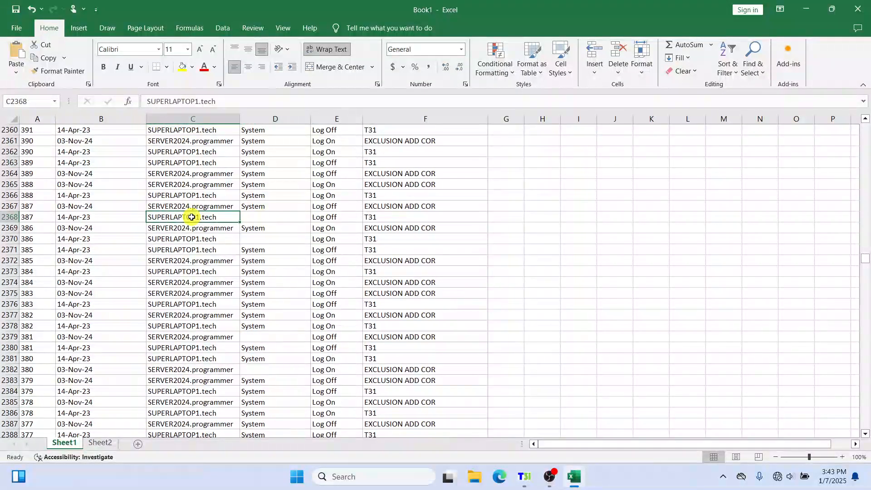
left_click(257, 218)
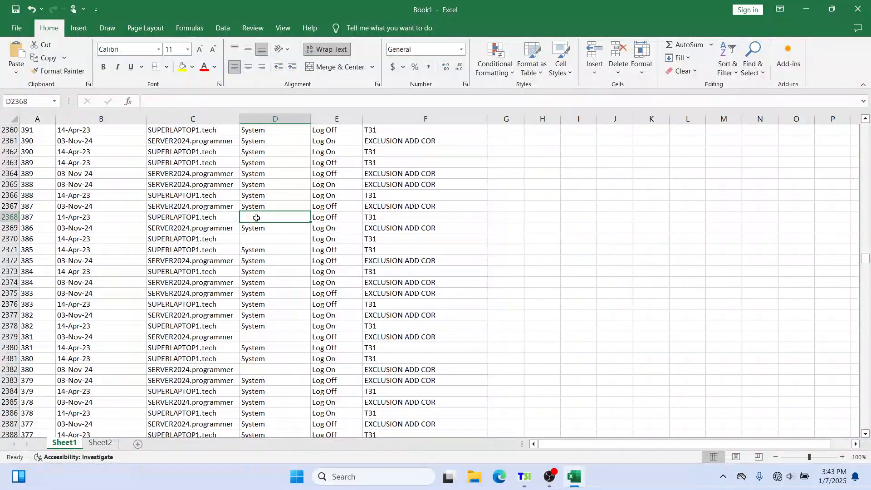
left_click(253, 238)
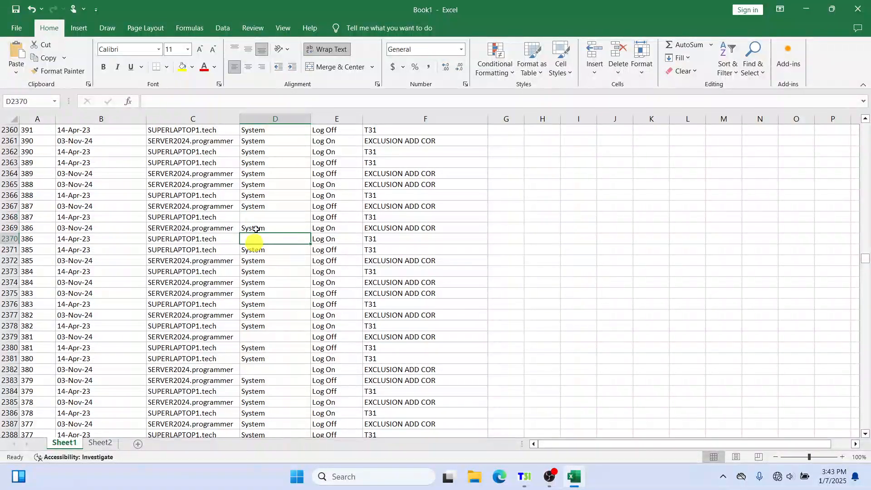
left_click(263, 217)
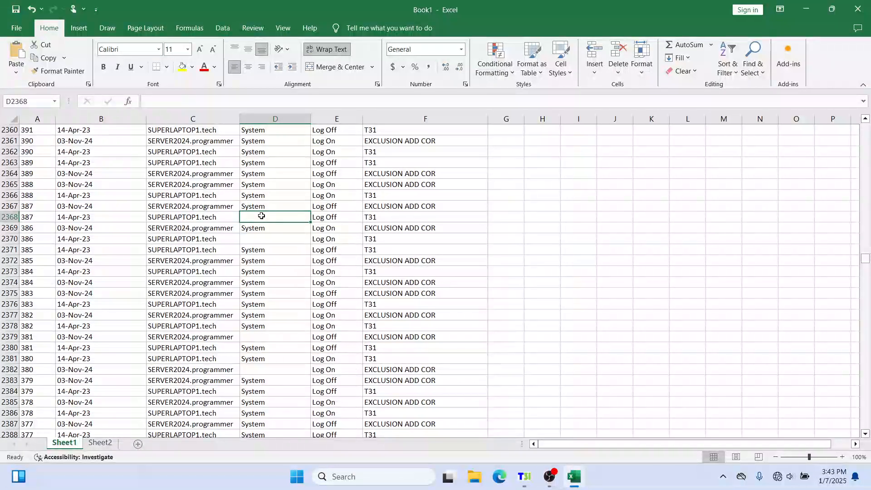
left_click(388, 219)
left_click(283, 239)
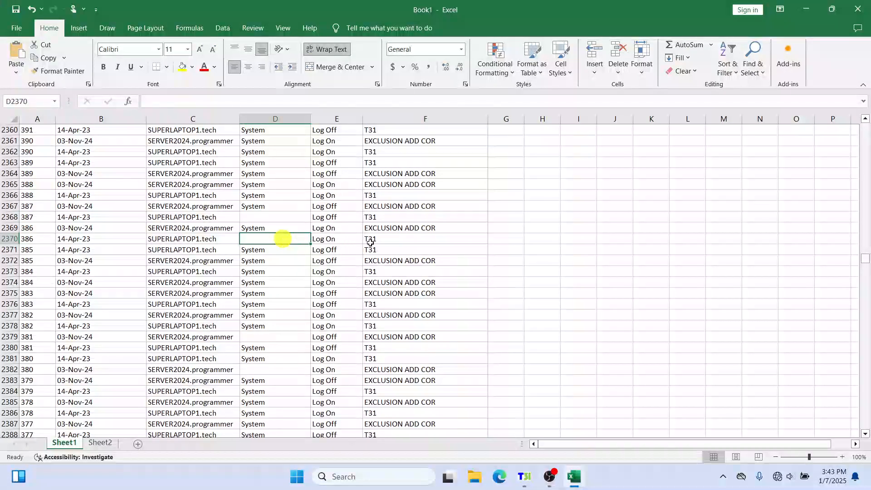
left_click(384, 238)
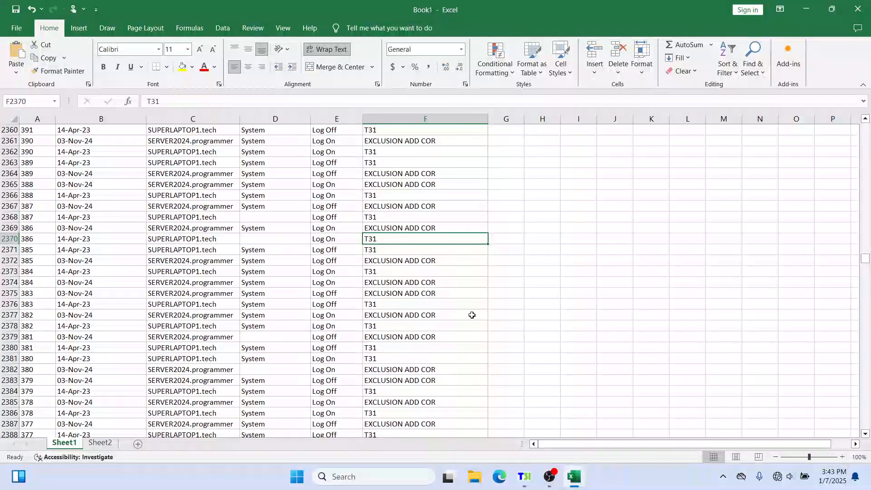
left_click(254, 241)
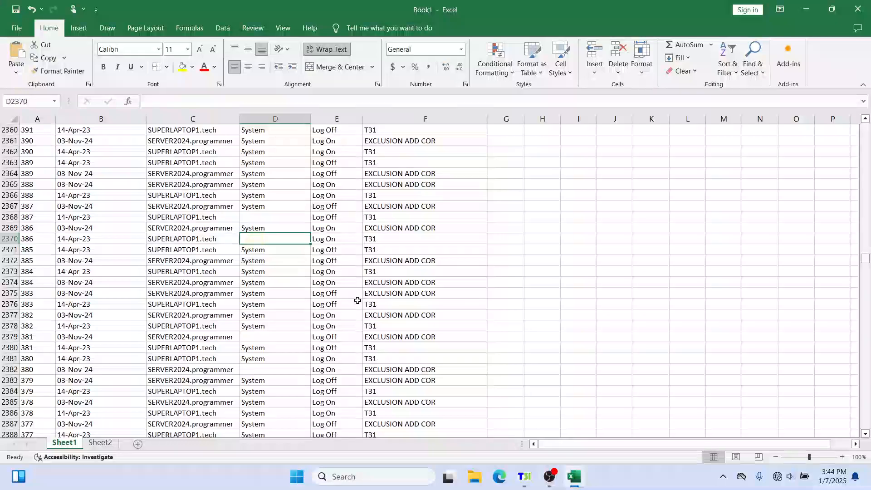
left_click(259, 218)
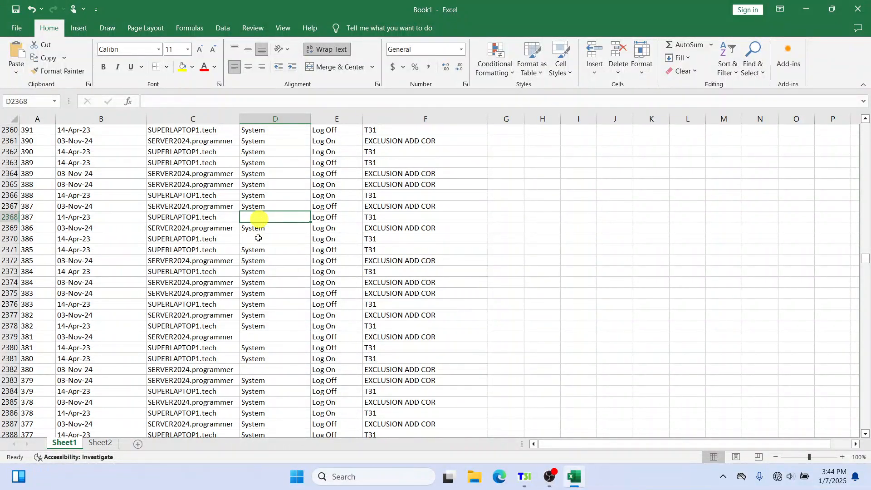
left_click(258, 241)
left_click(267, 217)
left_click(268, 339)
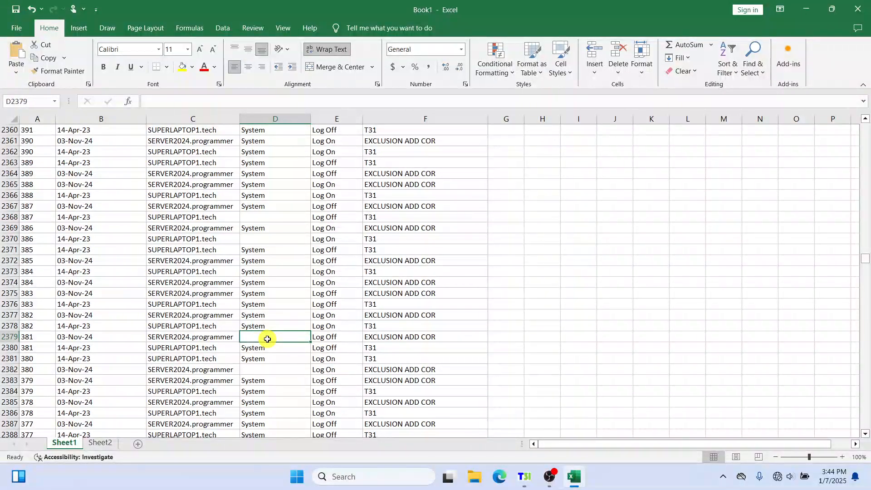
left_click(267, 369)
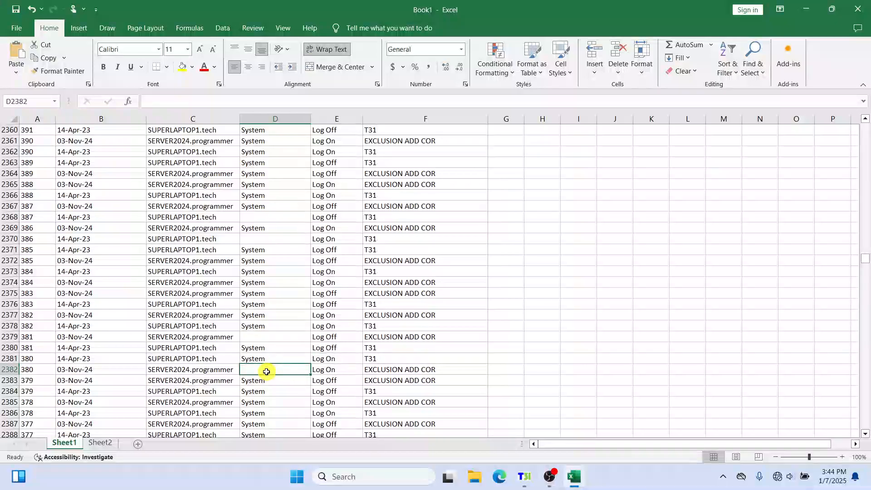
Select rows 2370 and 2368 on Sheet1 and examine their cell contents, including the blank User cells
left_click(278, 239)
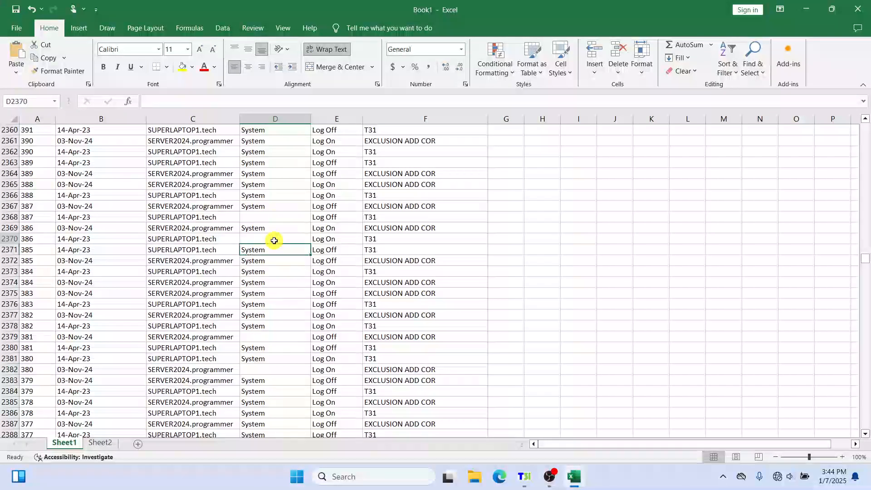
left_click(4, 240)
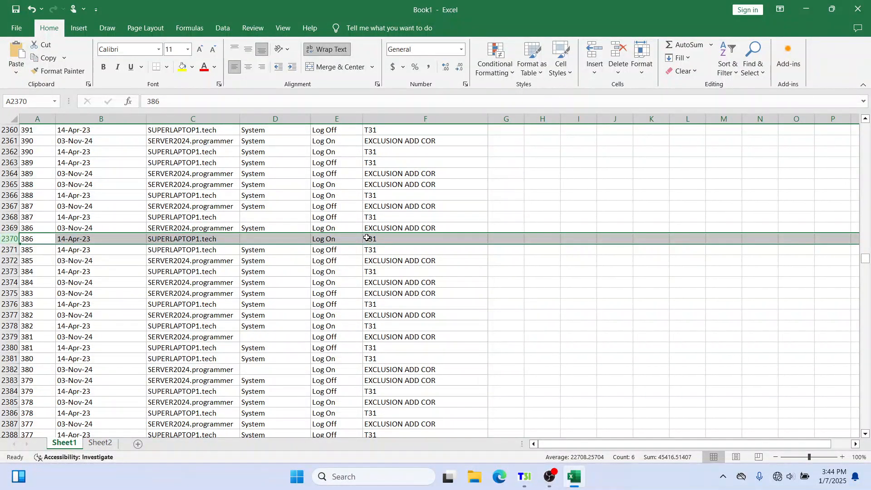
left_click(5, 216)
double_click(218, 218)
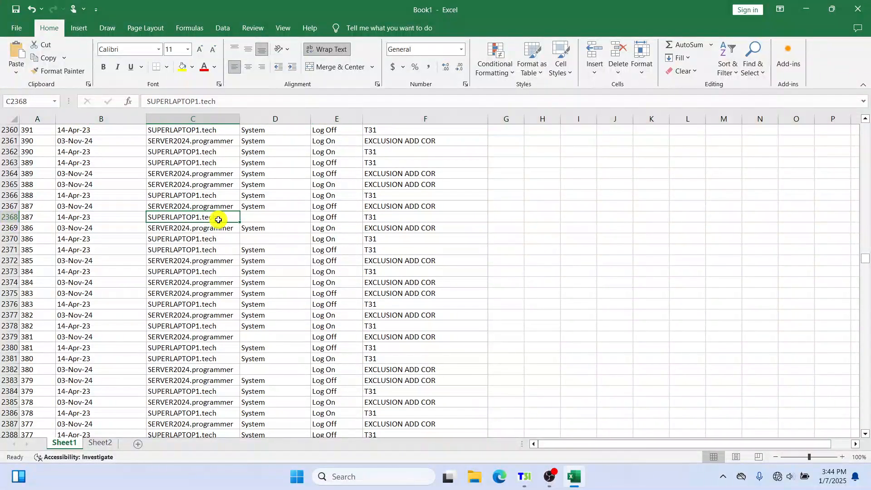
left_click_drag(229, 218, 136, 217)
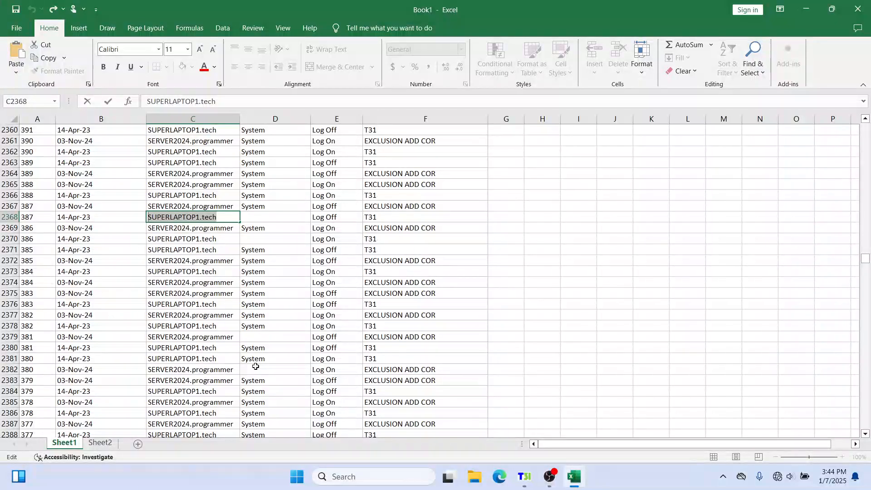
left_click(385, 216)
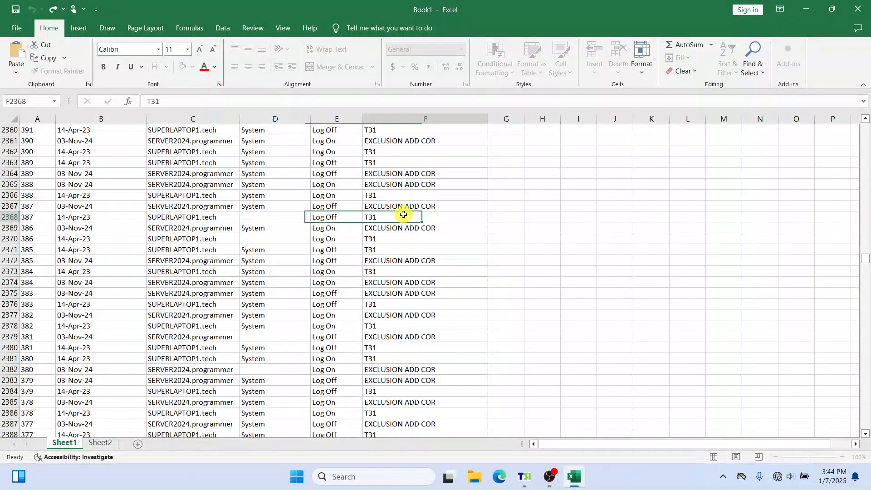
left_click(9, 217)
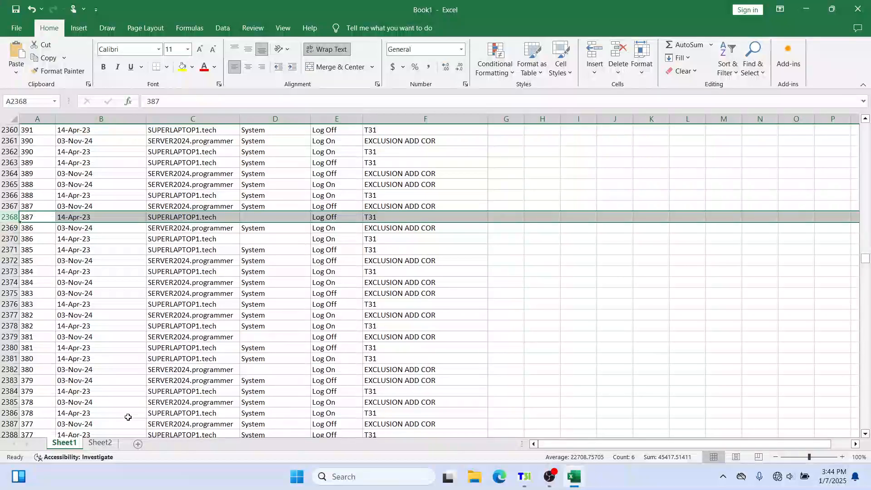
Switch to Sheet2 and select the audit row for EditRecordID 208
left_click(105, 444)
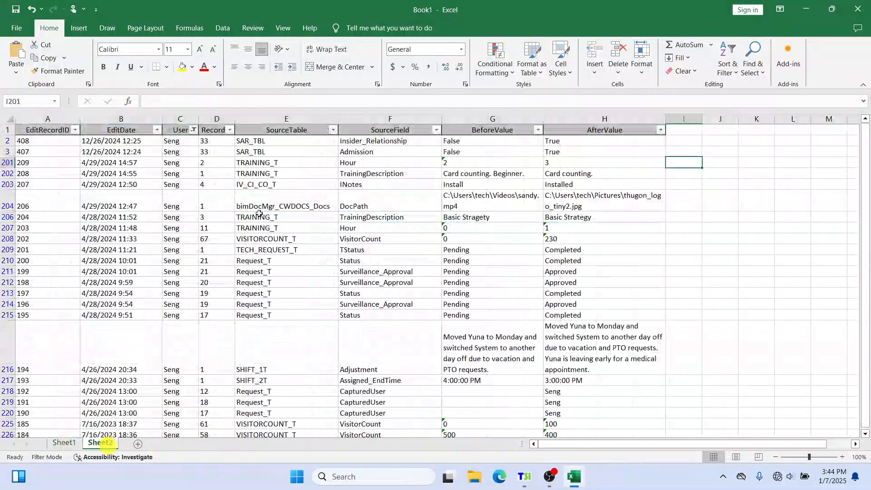
double_click(34, 141)
left_click(509, 227)
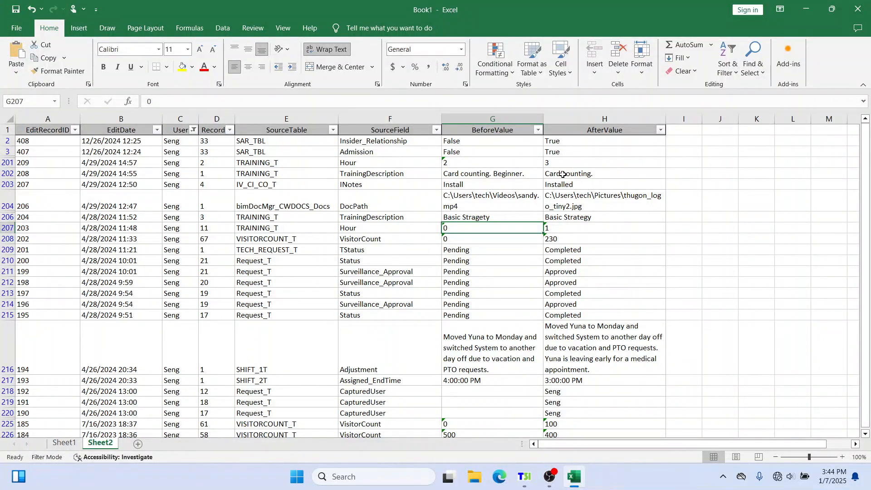
left_click(505, 175)
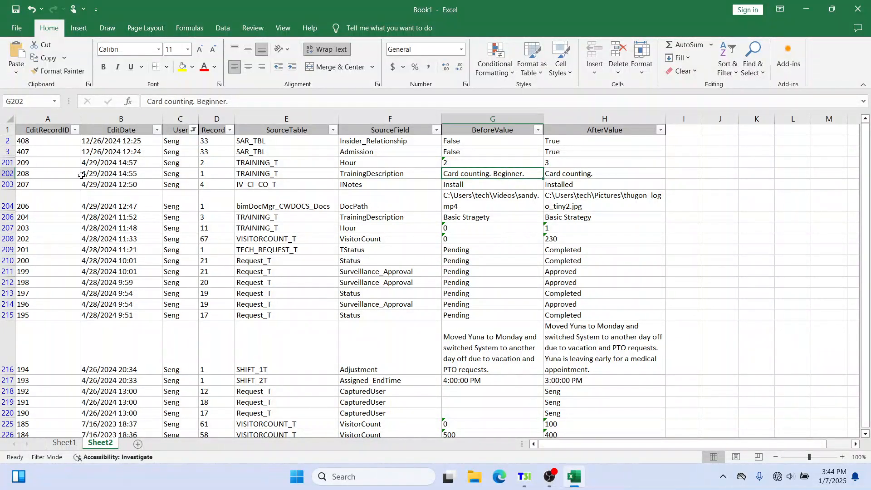
left_click(3, 173)
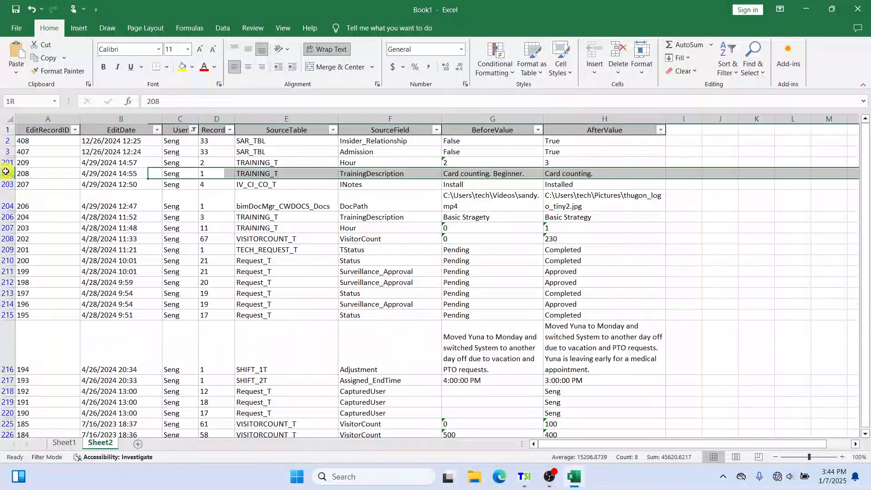
right_click(176, 172)
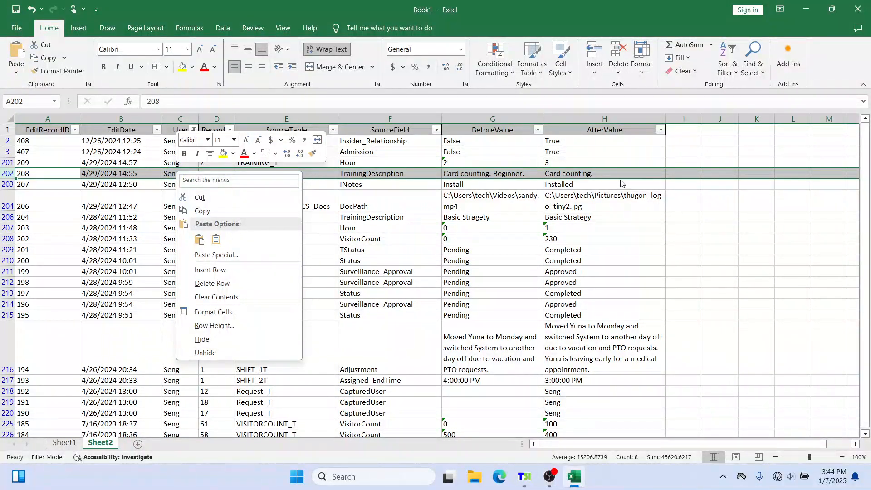
left_click(685, 173)
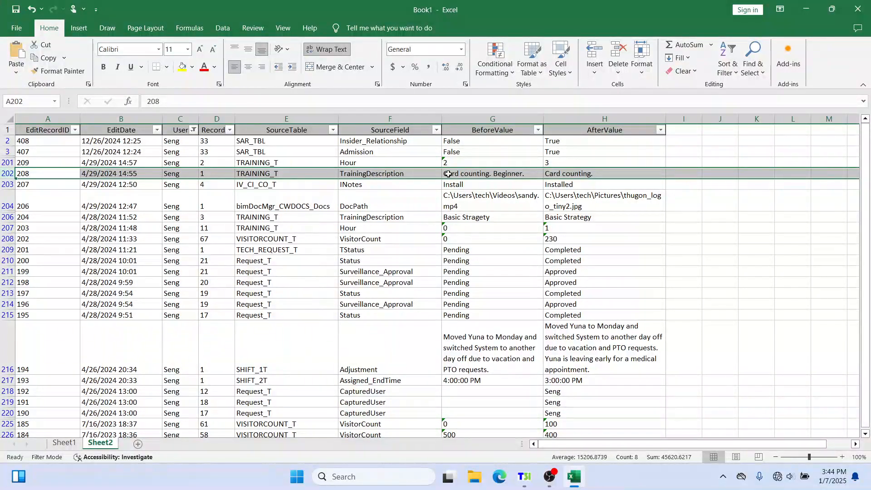
Highlight the BeforeValue, AfterValue, SourceField, SourceTable and RecordID values of the EditRecordID 208 entry
left_click(485, 175)
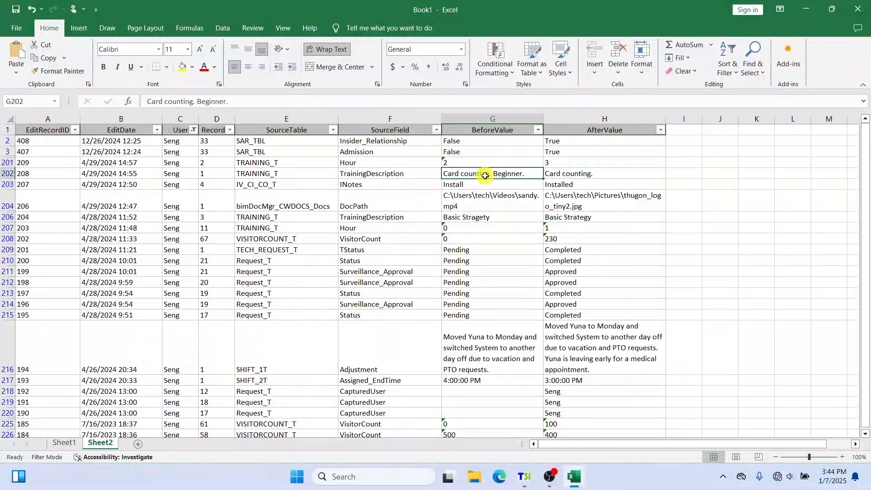
double_click(515, 173)
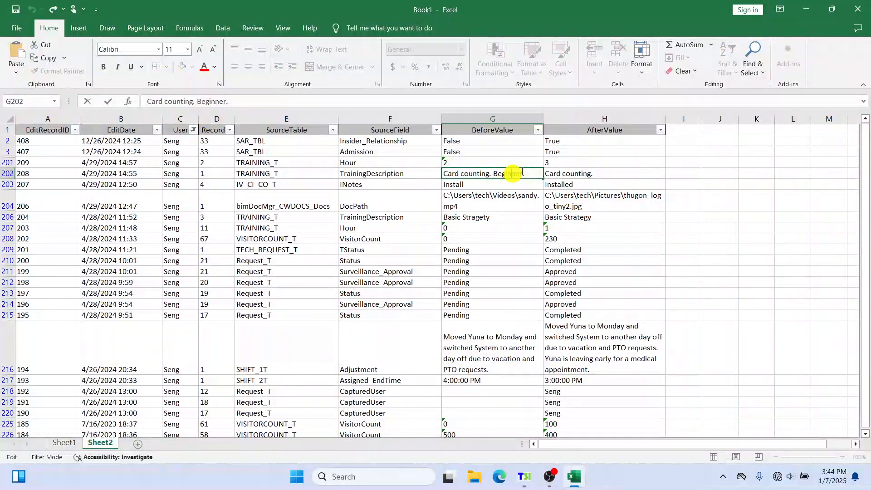
left_click_drag(518, 172, 434, 172)
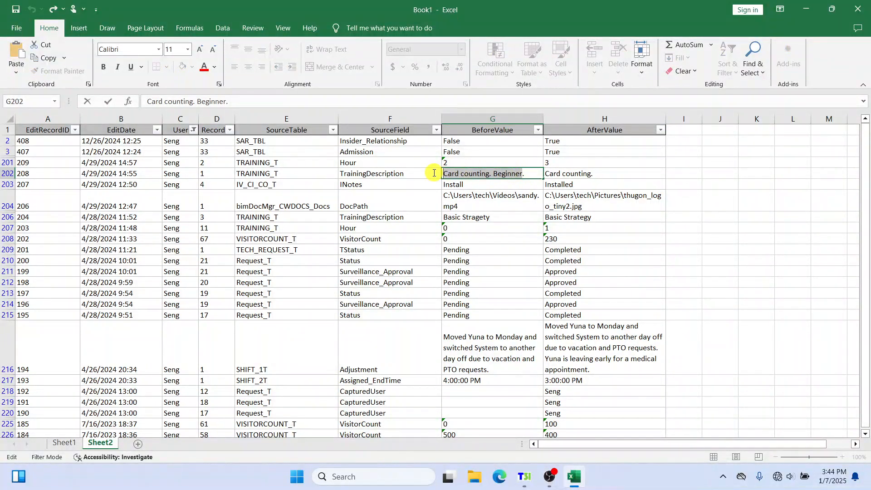
left_click(595, 173)
double_click(598, 172)
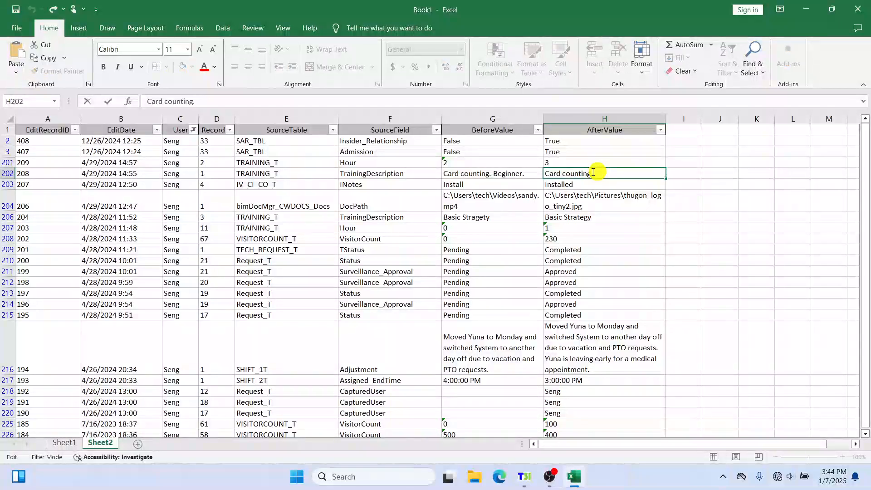
left_click_drag(598, 172, 523, 174)
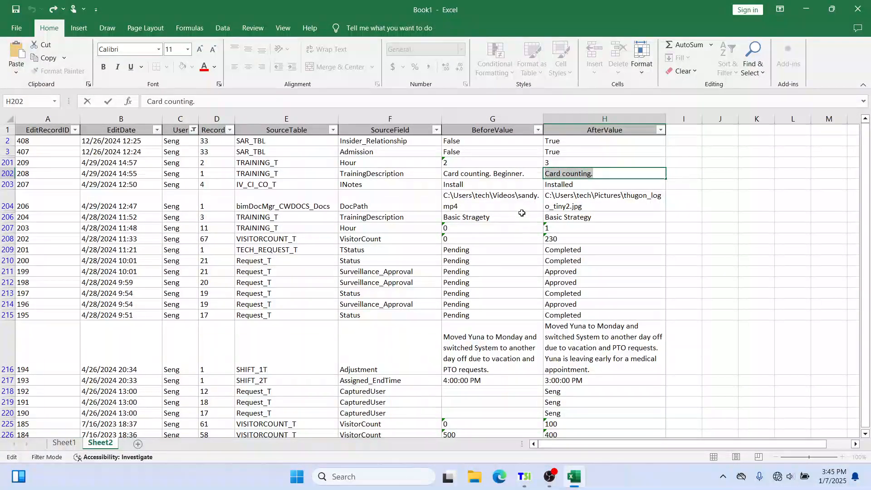
left_click(521, 175)
double_click(521, 175)
left_click_drag(521, 174, 415, 171)
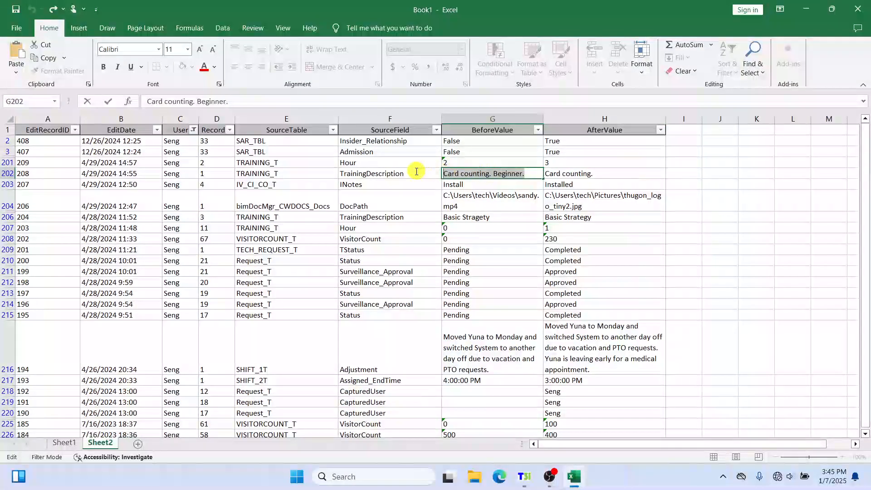
left_click(601, 172)
double_click(602, 172)
left_click_drag(602, 172, 536, 173)
left_click(402, 175)
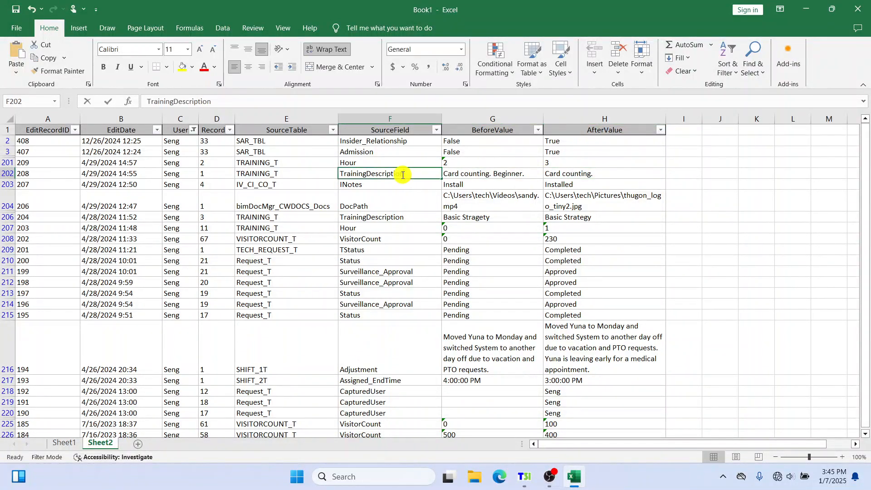
double_click(402, 175)
left_click_drag(402, 175, 222, 172)
left_click(278, 172)
double_click(278, 172)
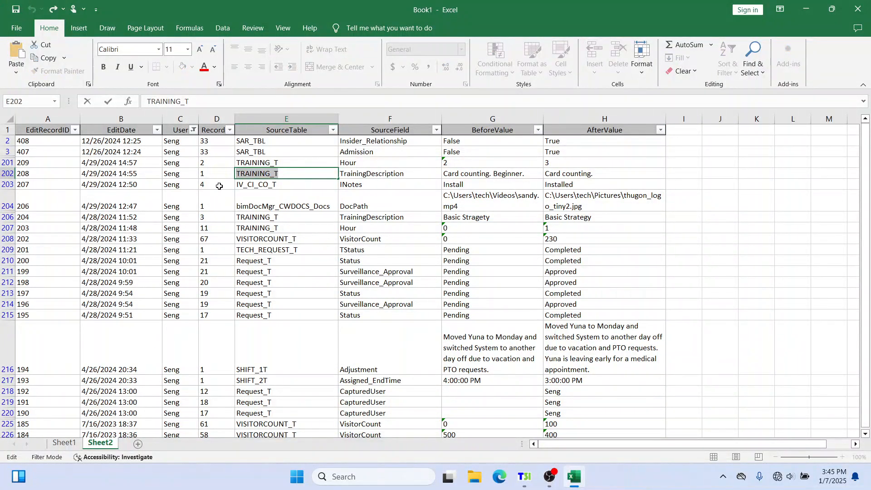
left_click(220, 172)
double_click(218, 173)
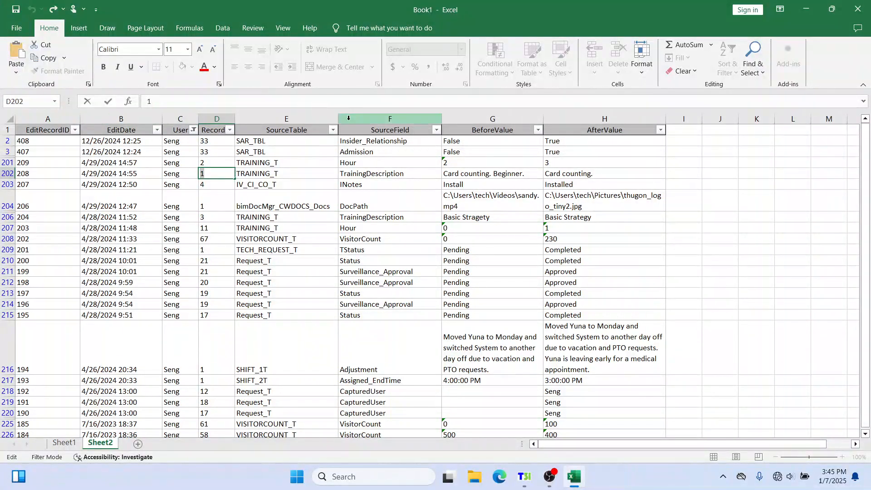
Add a new worksheet and move Sheet2 back in front of Sheet3
left_click(139, 448)
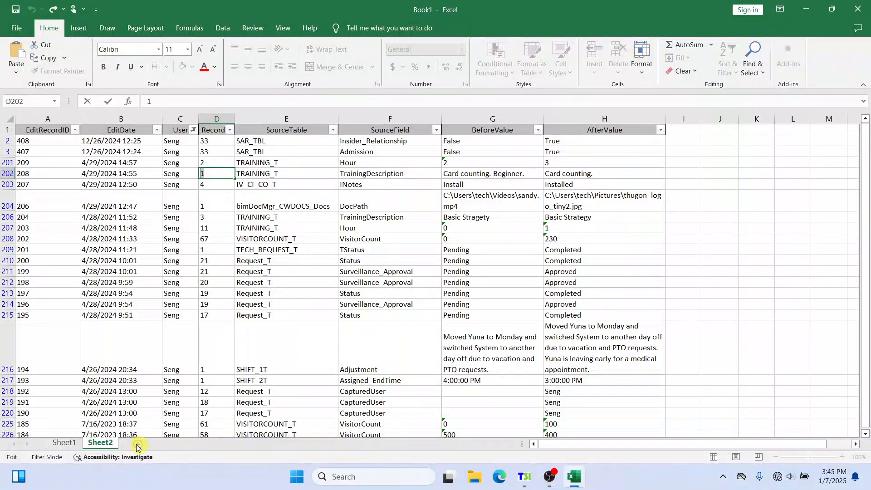
left_click(101, 445)
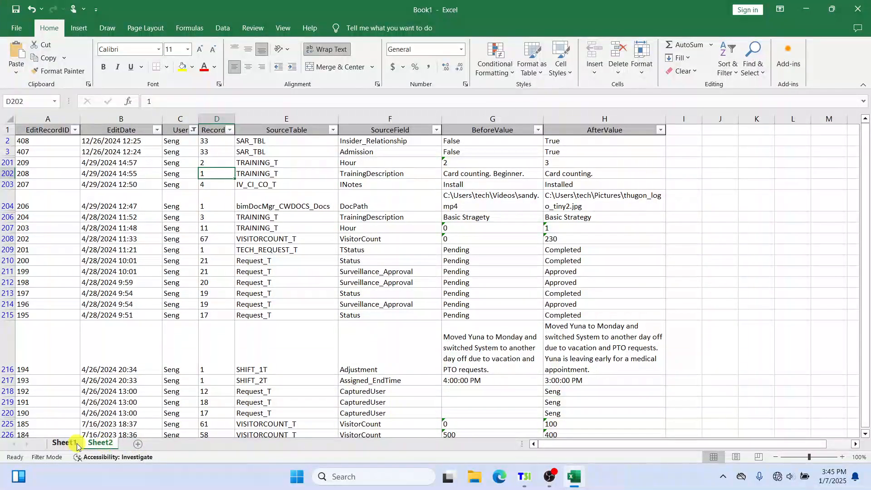
left_click(77, 447)
left_click(139, 446)
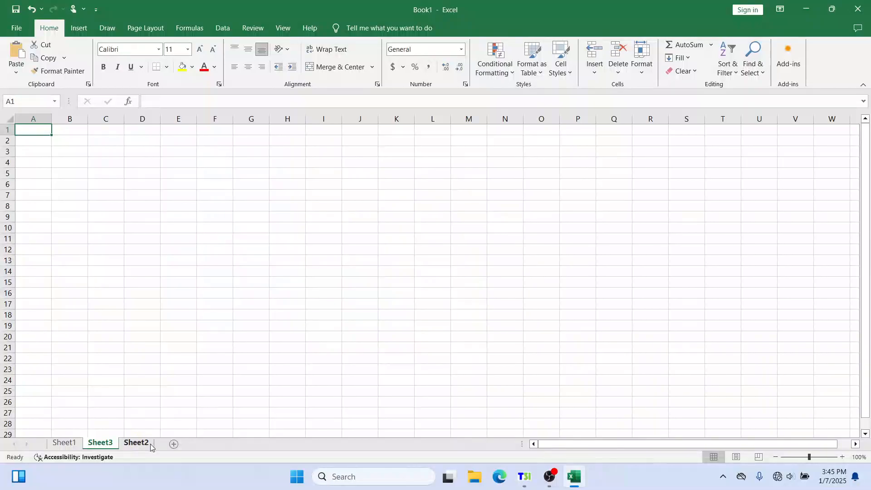
left_click(145, 446)
left_click(101, 444)
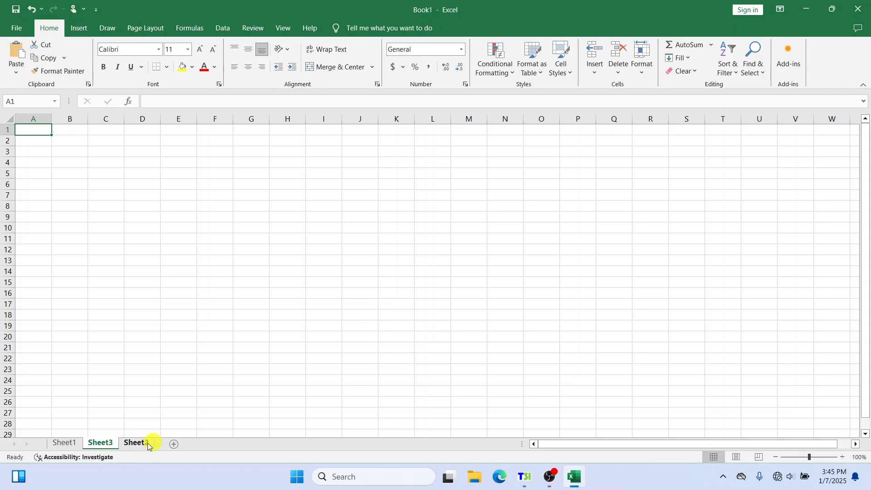
left_click_drag(148, 446, 99, 445)
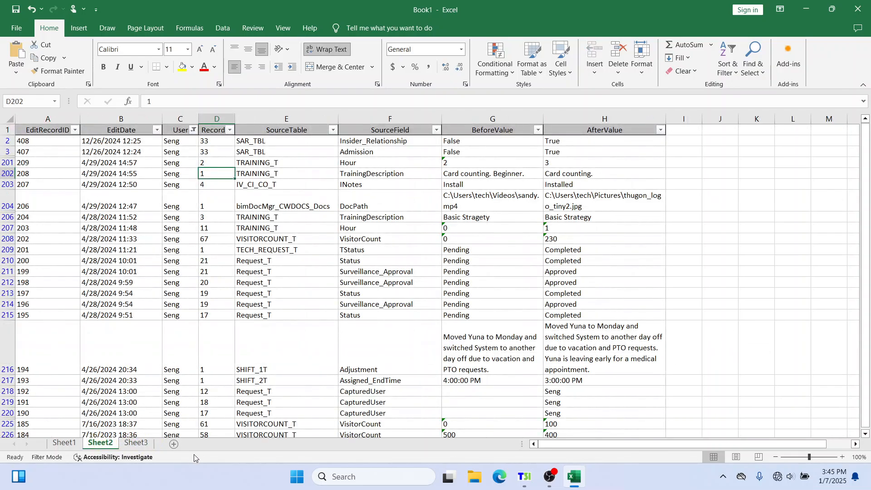
Switch between Sheet3, Sheet2 and Sheet1 to review the exported logs
left_click(136, 444)
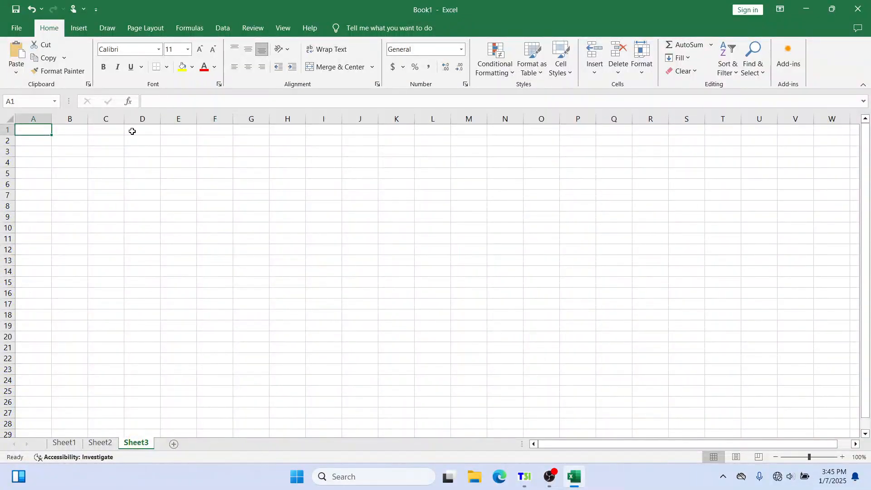
left_click_drag(72, 167, 482, 303)
left_click(103, 444)
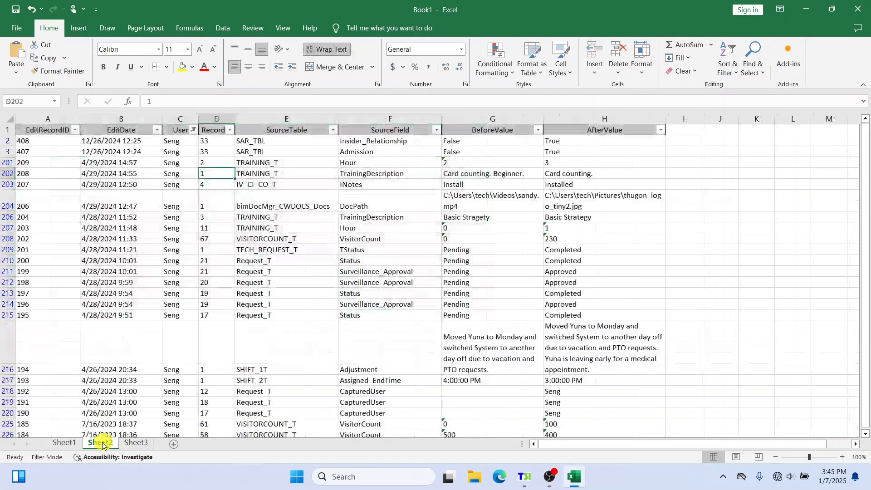
left_click(63, 444)
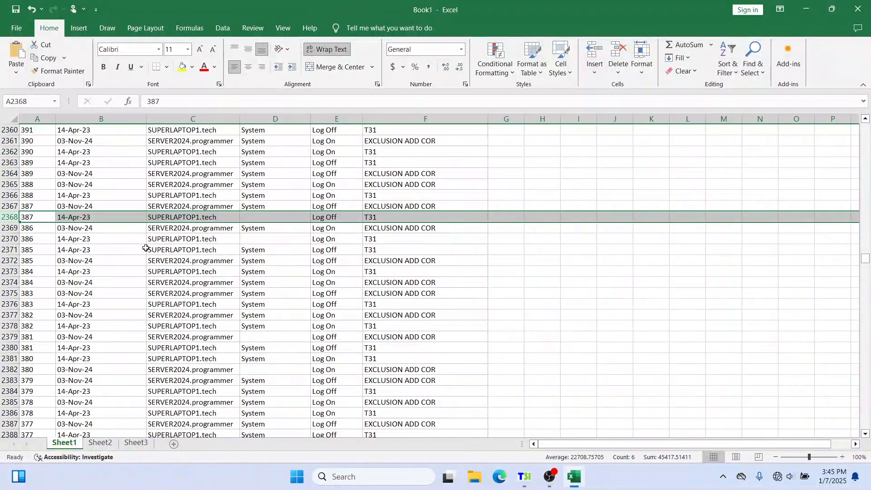
left_click(97, 444)
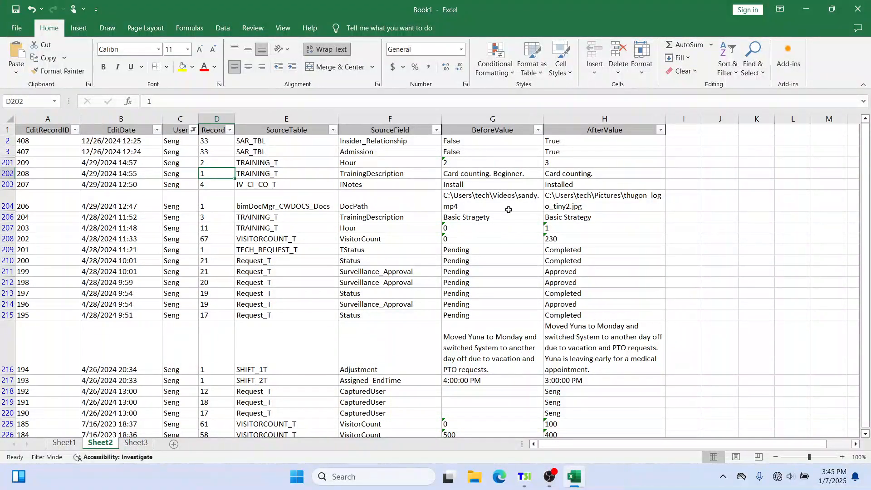
left_click(78, 443)
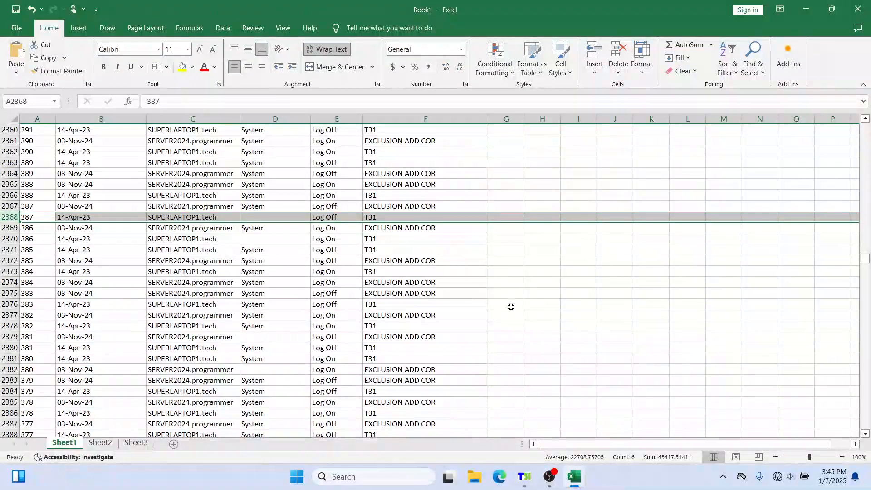
Return to Title 31 and close the Admin Section window
left_click(574, 479)
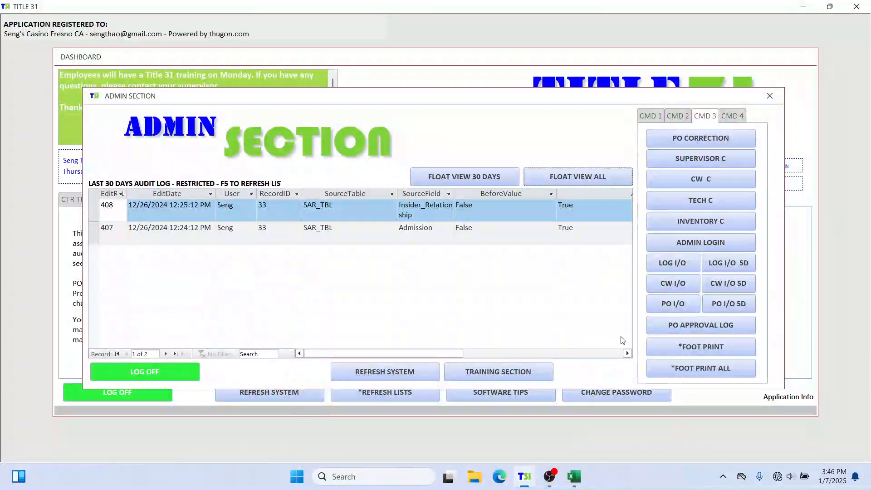
left_click_drag(710, 97, 725, 144)
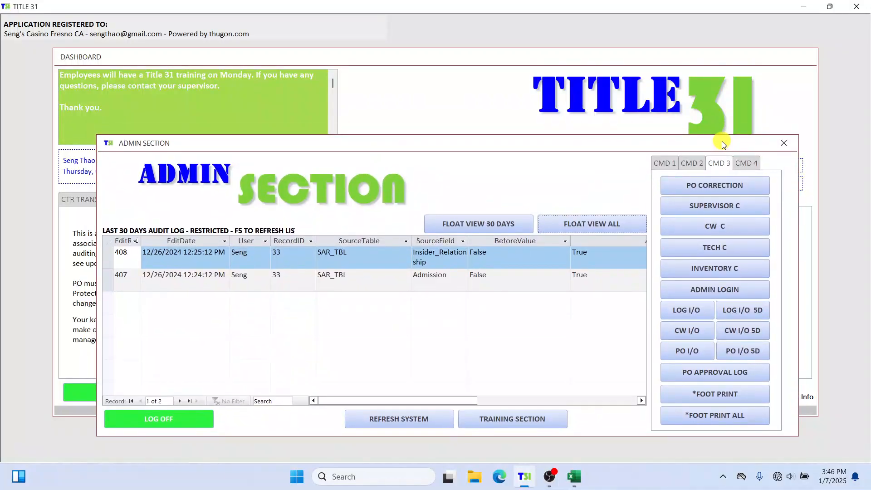
left_click(785, 144)
Open the Supervisor section, logging in as Supervisor with the account password
left_click(724, 200)
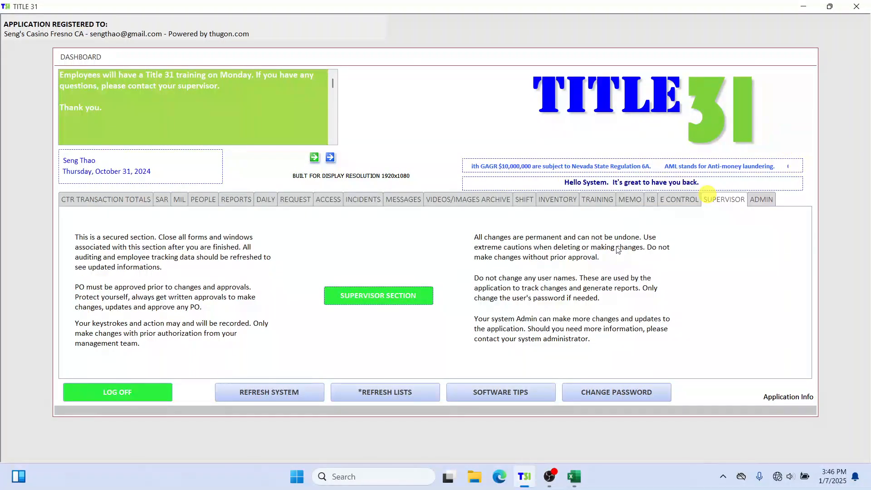
left_click(368, 296)
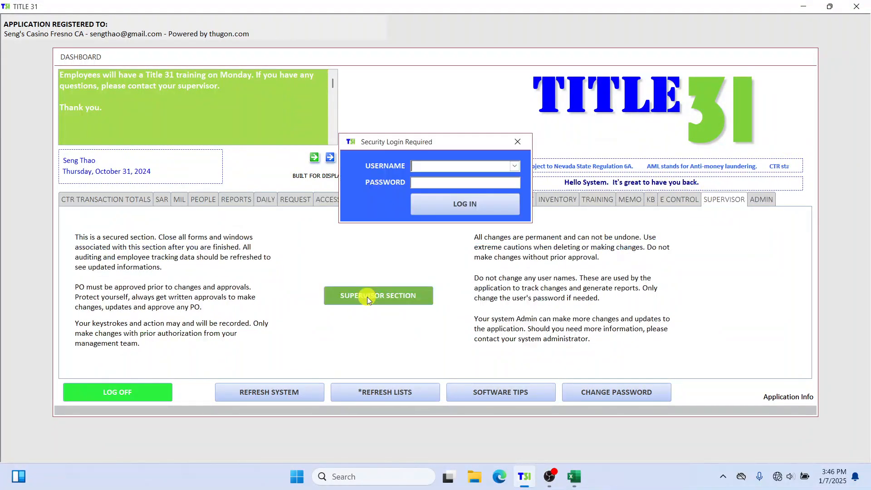
left_click(514, 166)
left_click(495, 177)
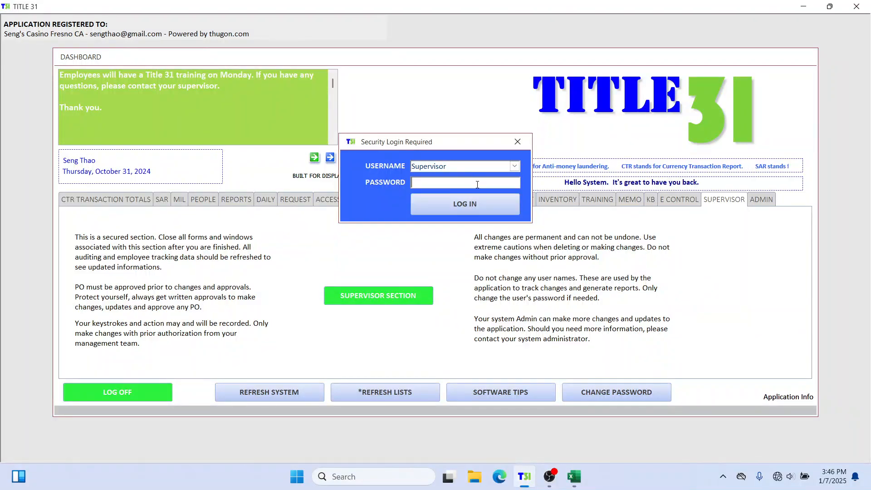
type("1234")
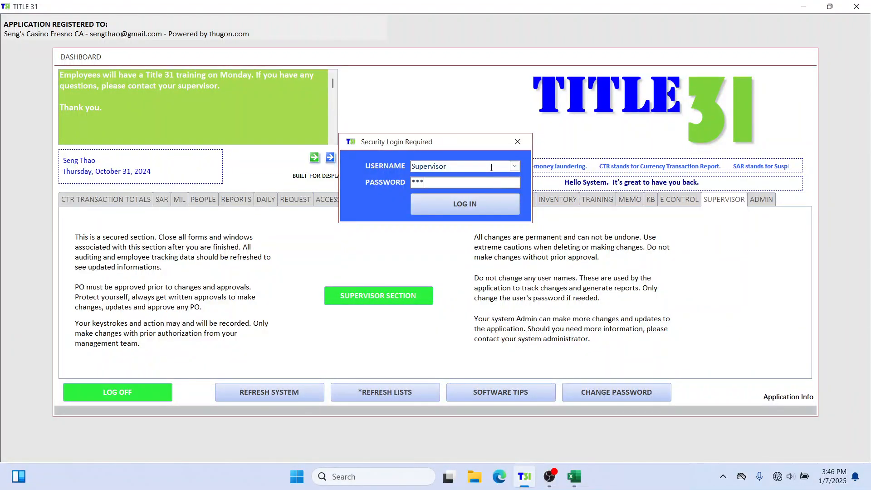
key("Return")
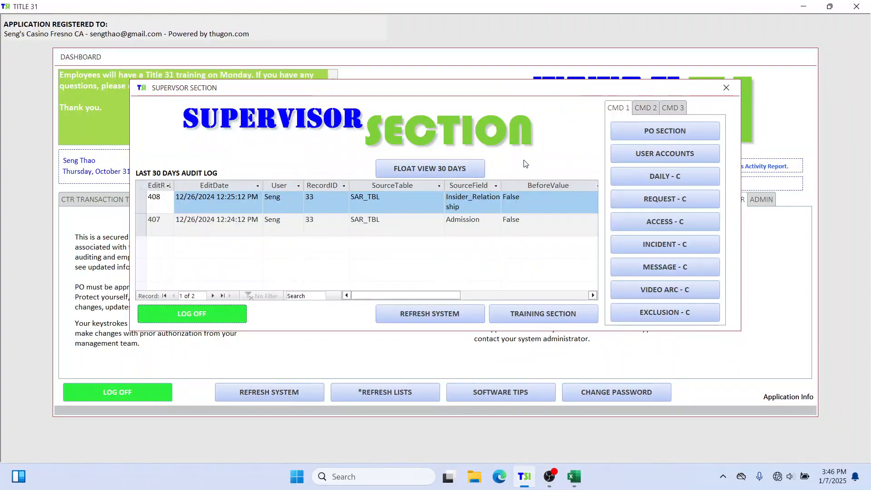
View the full audit log, then browse the Supervisor section's command tabs
left_click(524, 170)
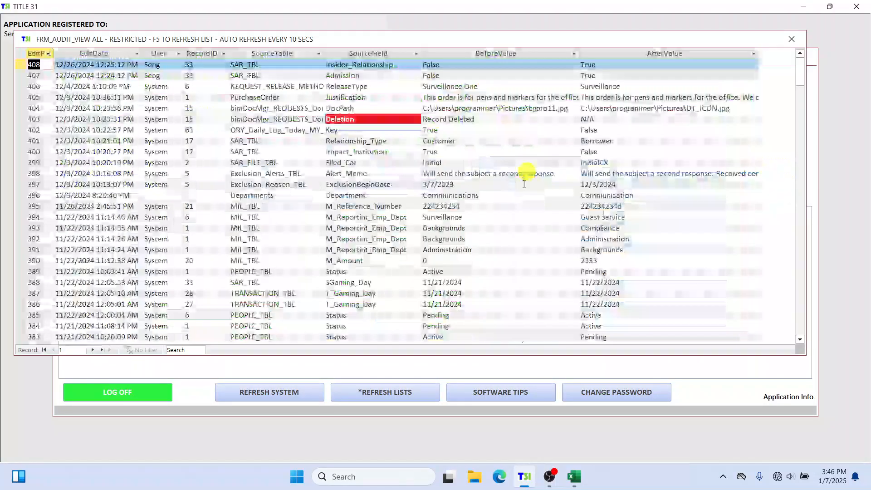
left_click(792, 38)
left_click(644, 108)
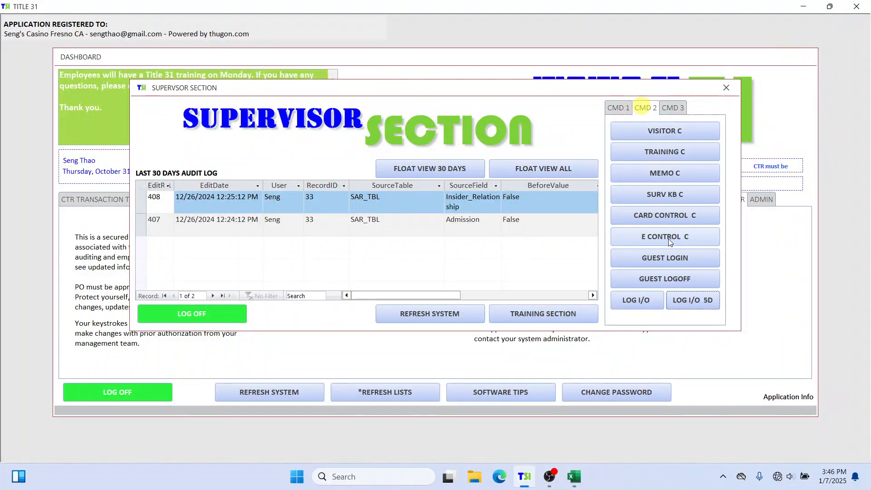
left_click(673, 109)
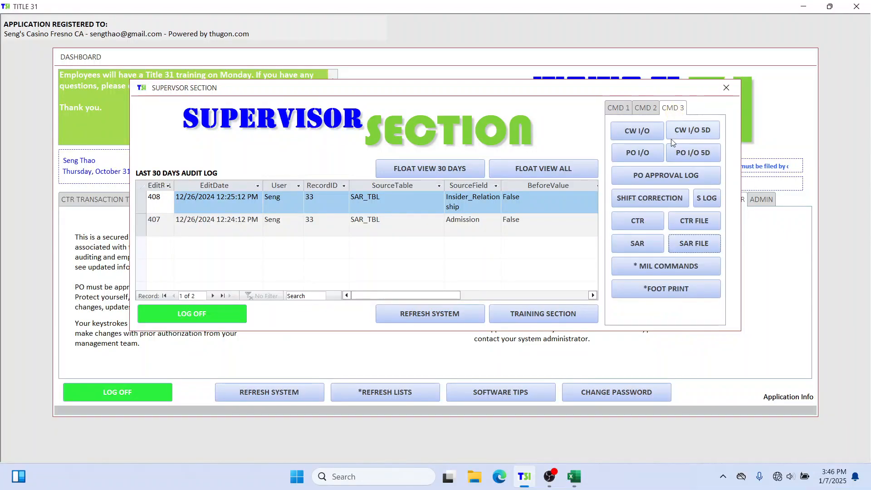
Review the five-day Foot Print log view, then close it and the Supervisor section
left_click(675, 291)
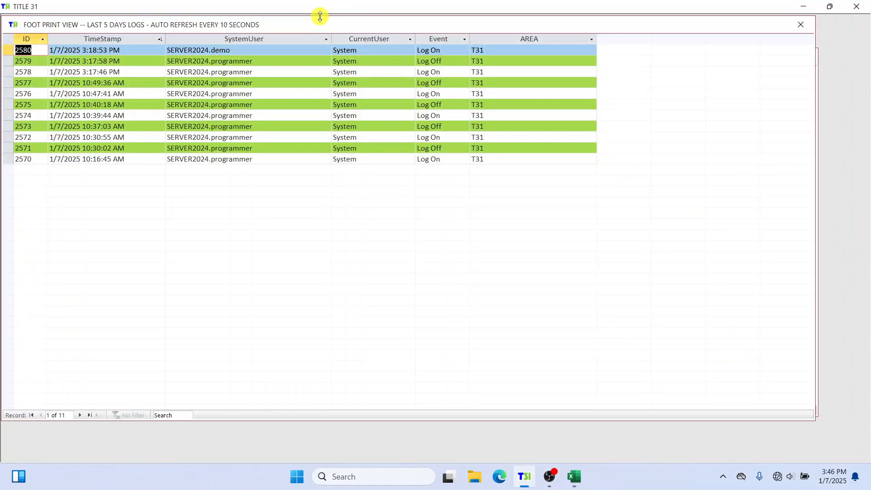
left_click_drag(320, 16, 330, 161)
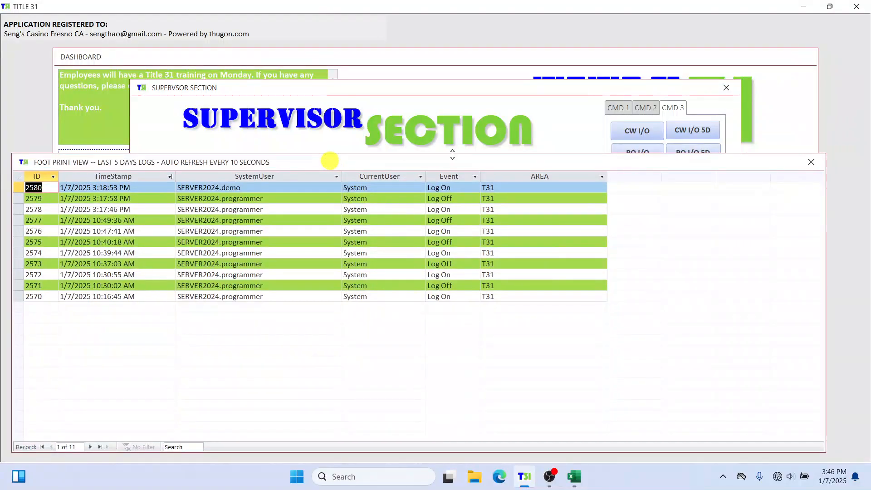
left_click(812, 162)
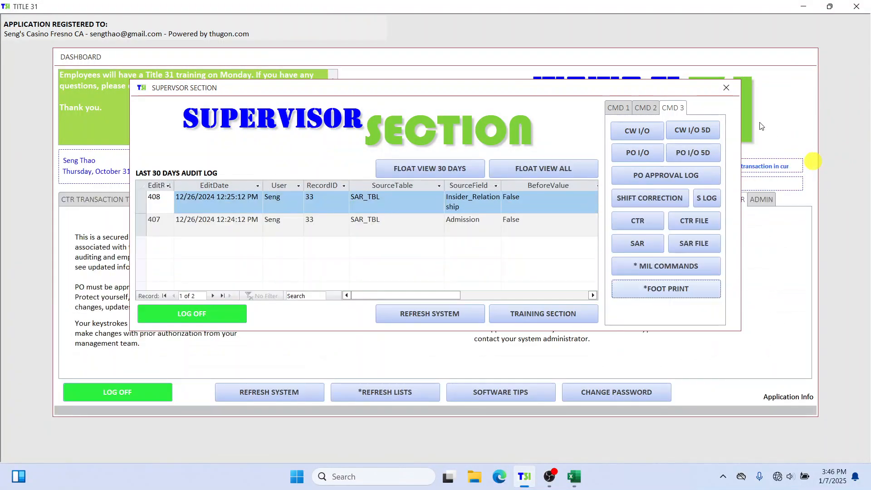
left_click(724, 91)
Open the Admin section, logging in as Manager with the account password
left_click(762, 200)
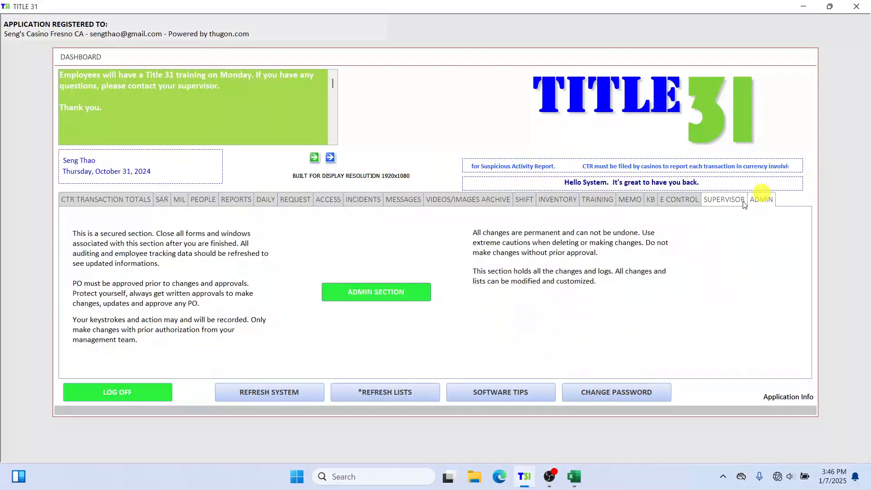
left_click(415, 290)
left_click(514, 167)
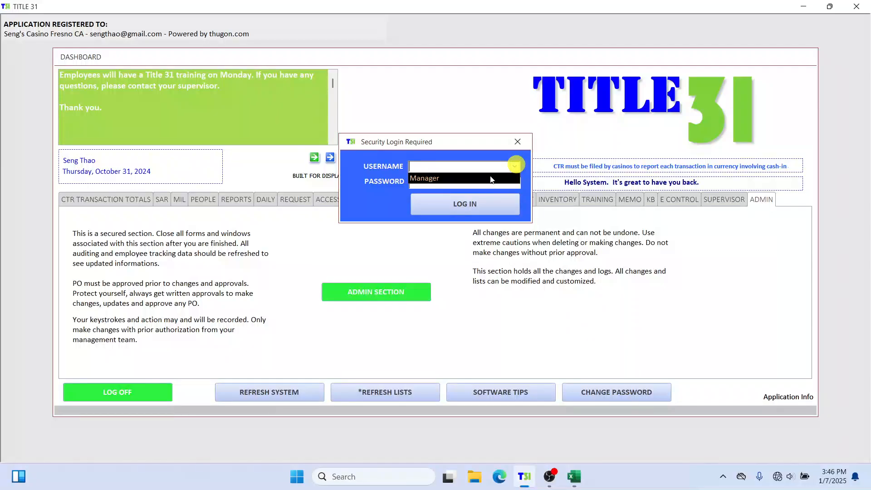
left_click(477, 181)
type("****")
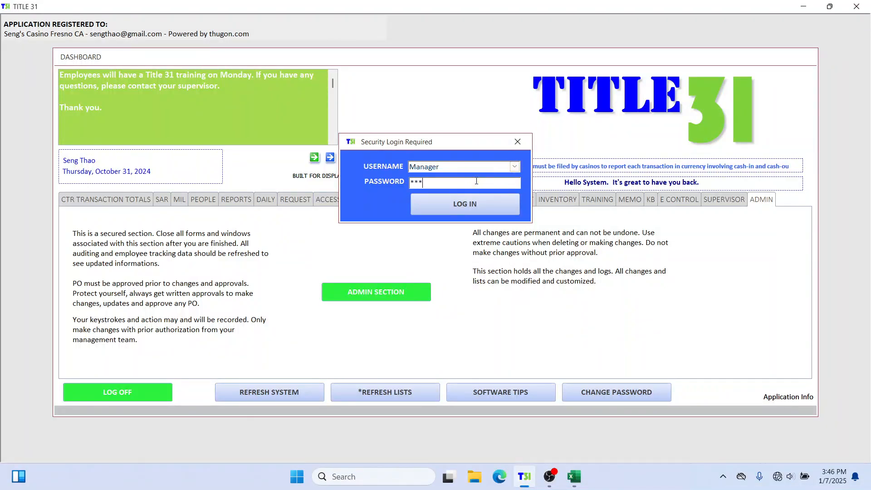
left_click(474, 201)
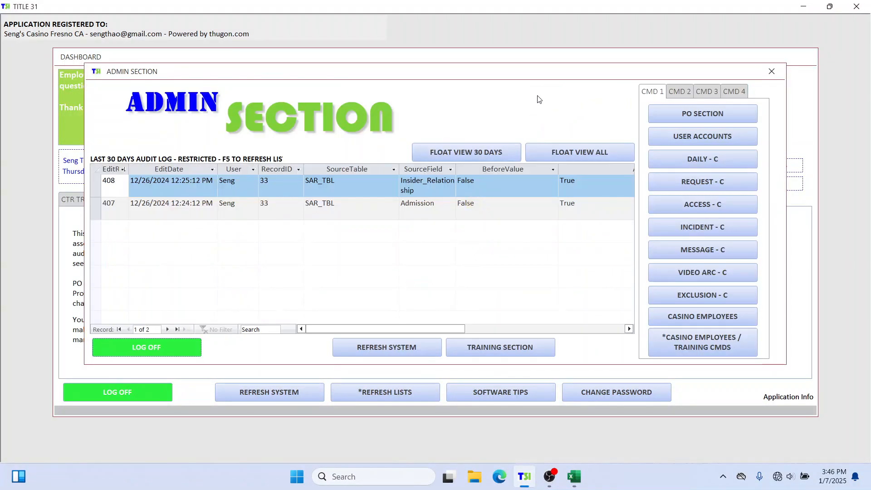
Open the Foot Print All log from the admin commands and close it
left_click(713, 93)
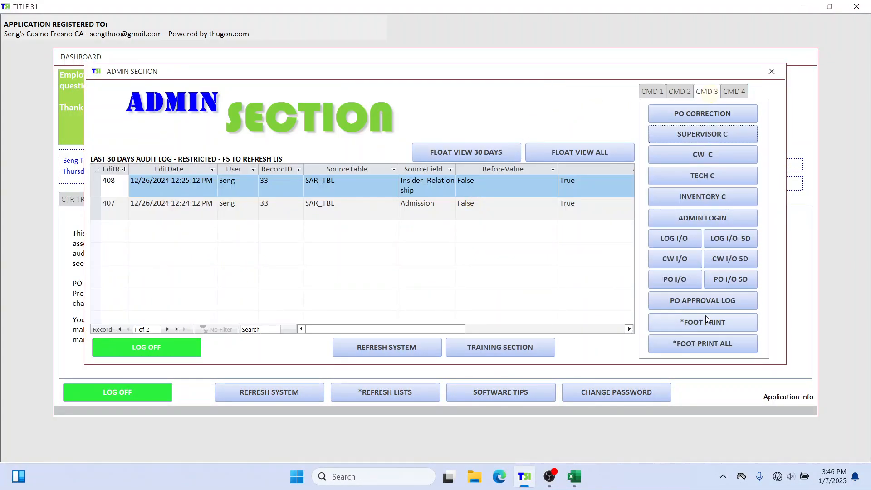
left_click(713, 344)
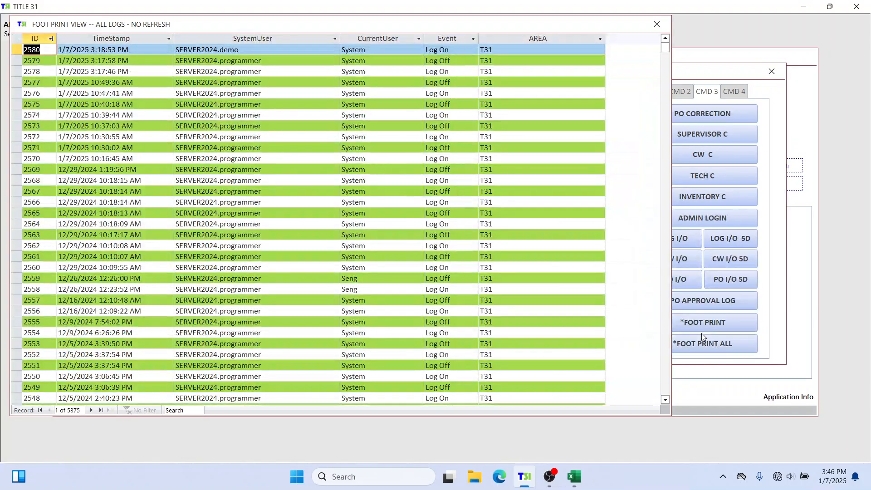
left_click(657, 25)
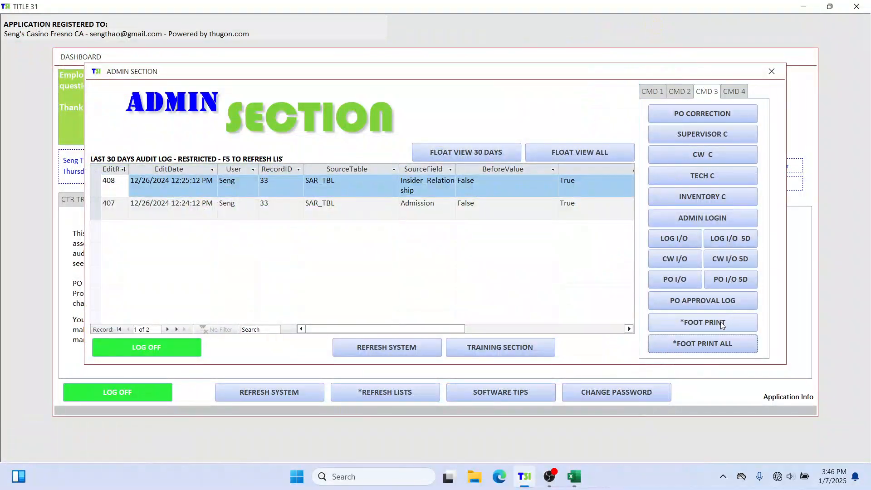
Reopen the Foot Print All log, scroll through its older records and move its window aside
left_click(703, 344)
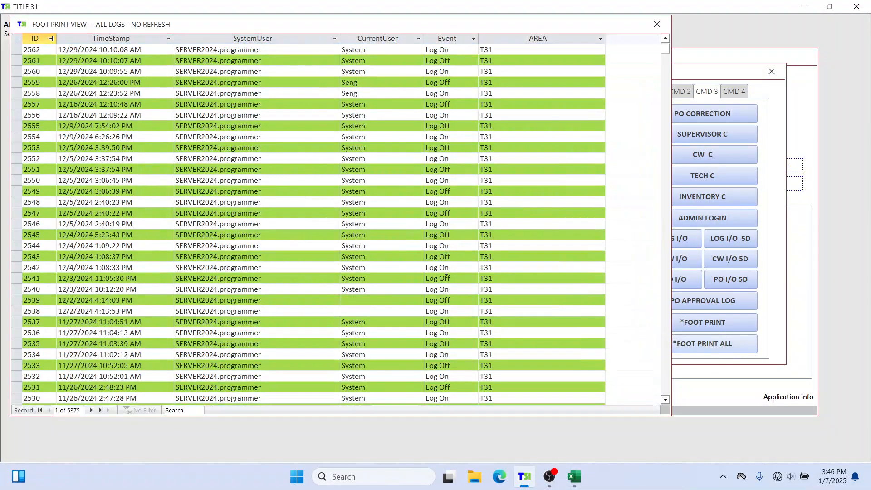
left_click_drag(665, 49, 658, 246)
scroll(542, 227, "up", 9)
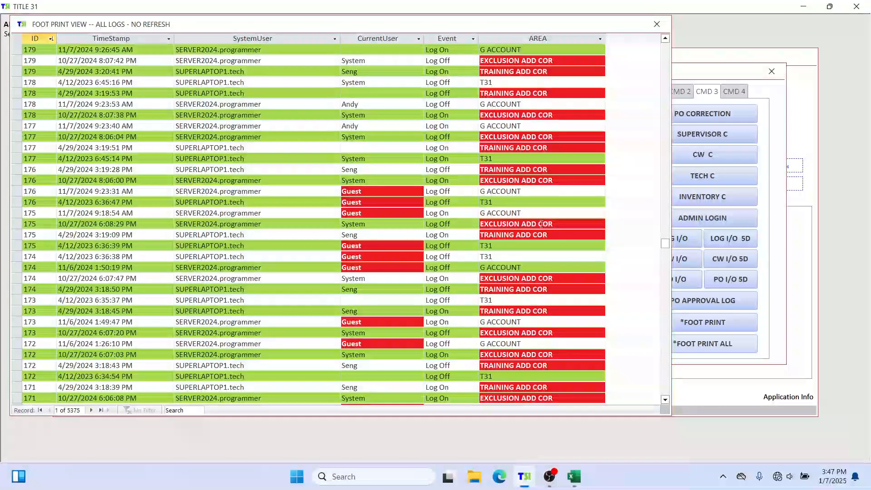
left_click_drag(578, 26, 770, 59)
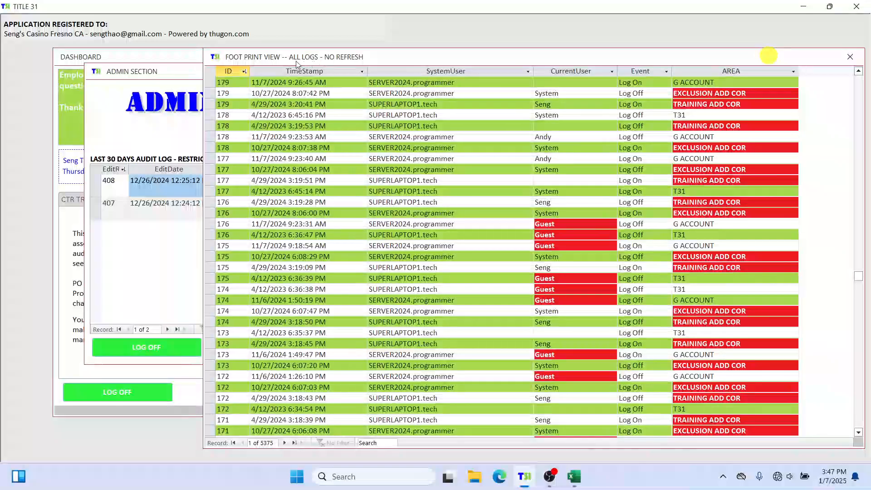
Open the full audit log view alongside the Foot Print log and enlarge its window
left_click(168, 72)
left_click(620, 159)
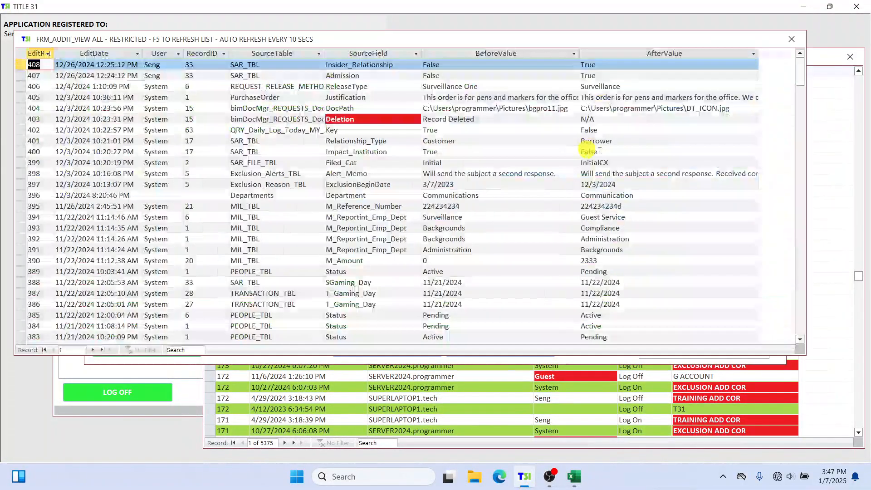
left_click_drag(298, 43, 290, 29)
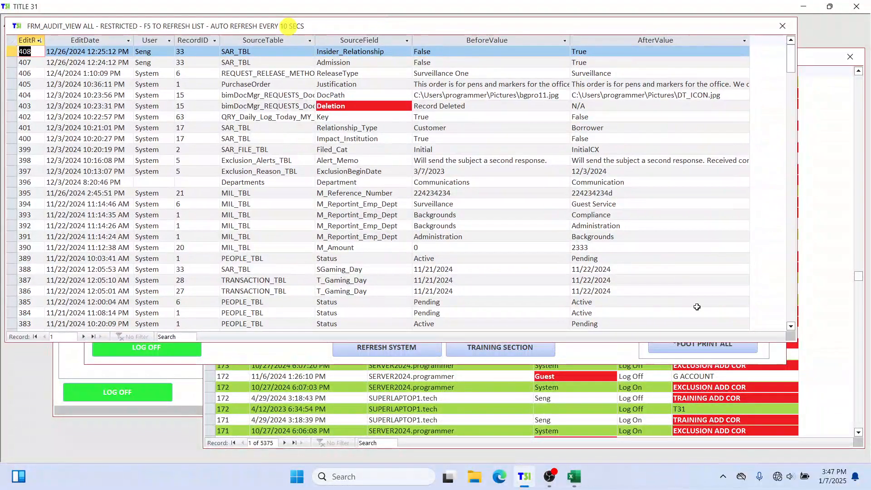
left_click_drag(663, 340, 694, 422)
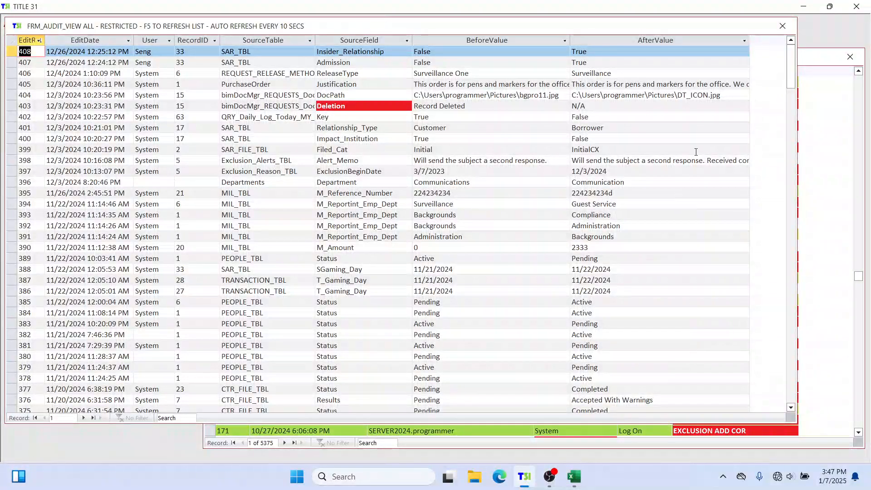
Switch between the Foot Print and audit log windows and select the Deletion entry with EditRecordID 403
left_click(812, 56)
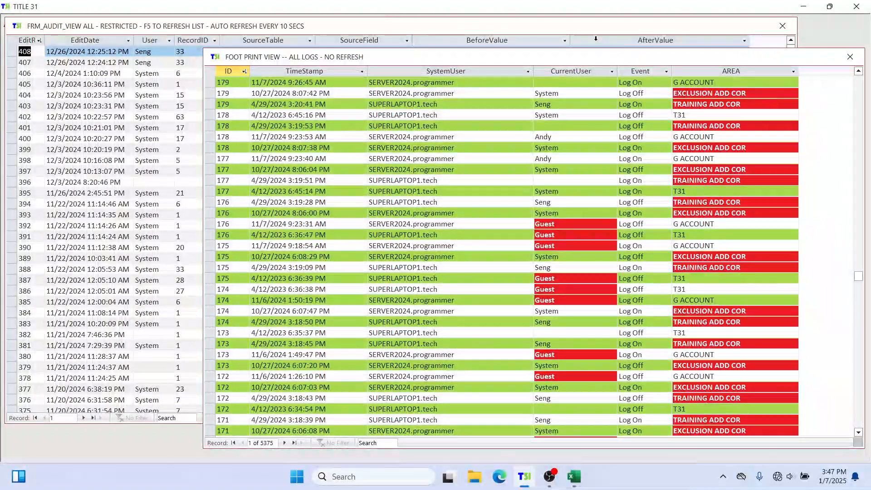
left_click(579, 27)
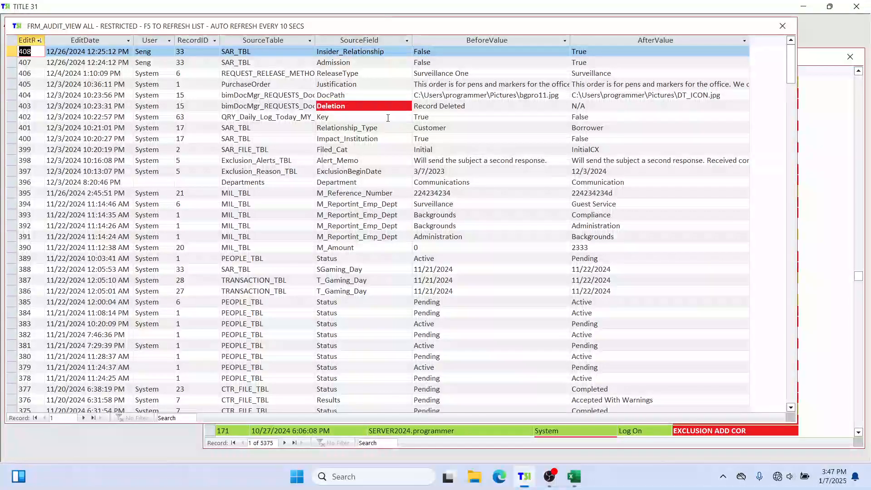
left_click(365, 108)
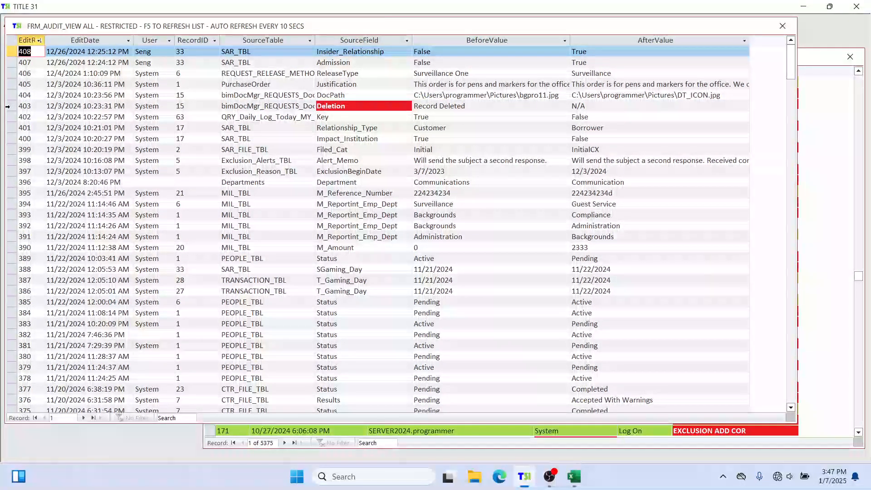
left_click(8, 106)
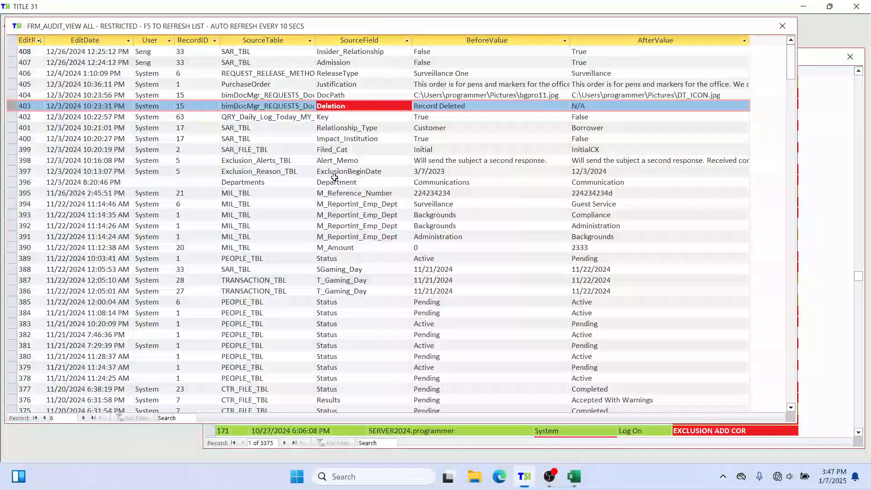
Scroll through the audit log, then close it and the Foot Print view
scroll(491, 127, "down", 15)
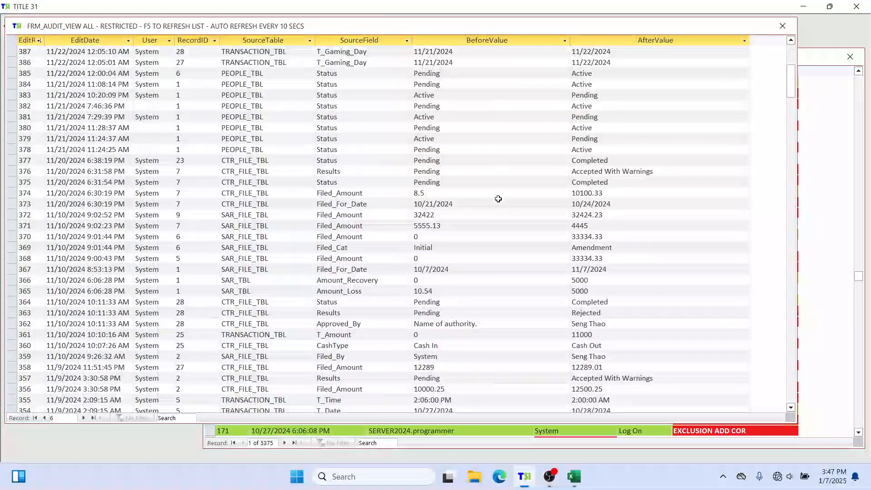
scroll(499, 199, "down", 1)
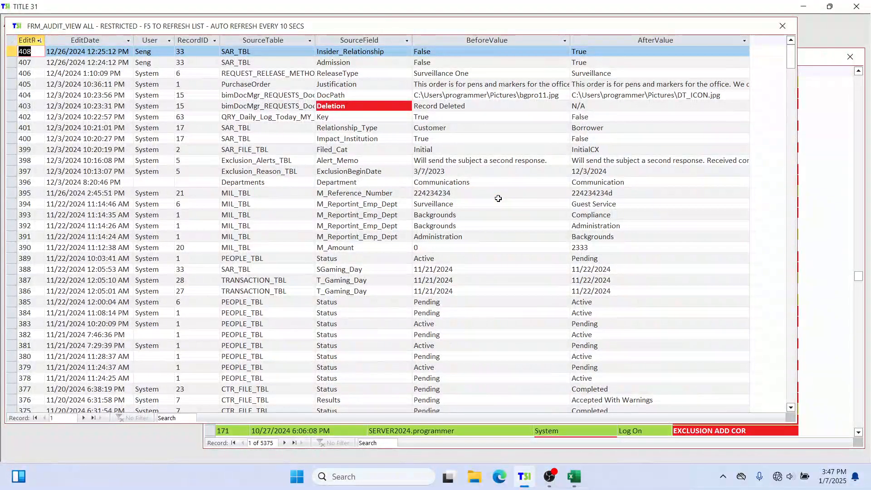
left_click(778, 28)
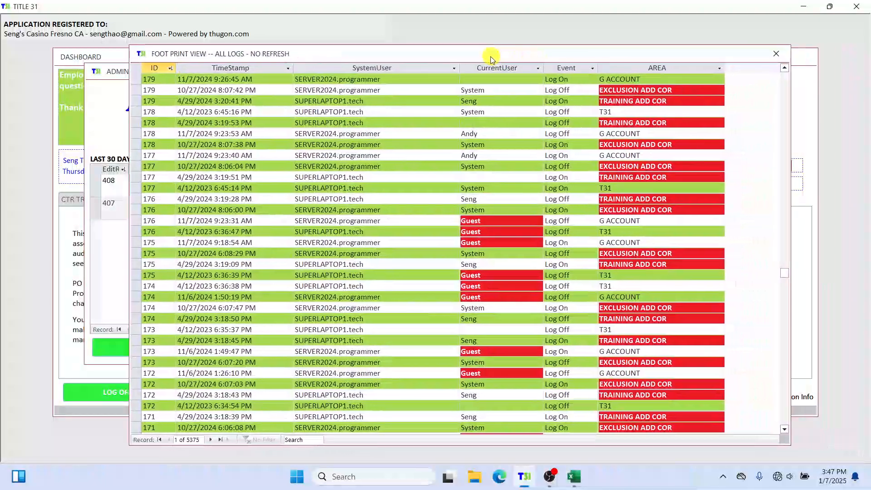
left_click_drag(492, 58, 518, 155)
left_click(757, 47)
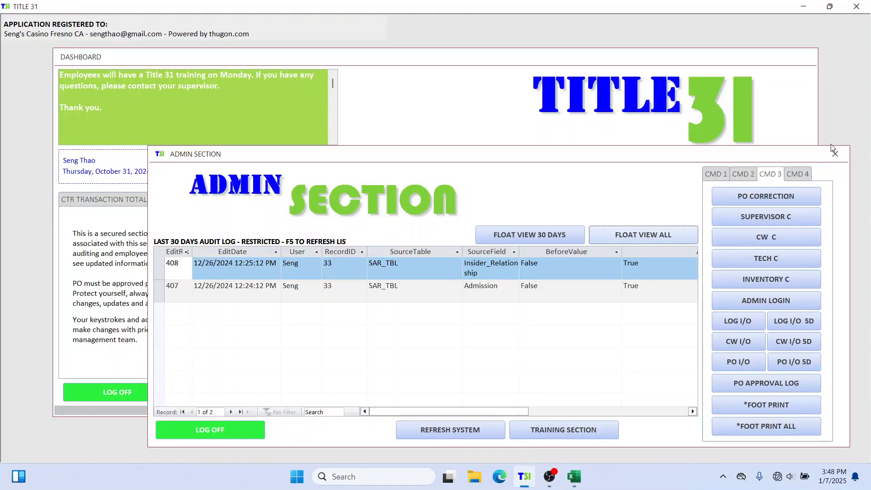
Close the Admin section and return to the CTR Transaction Totals tab
left_click(836, 154)
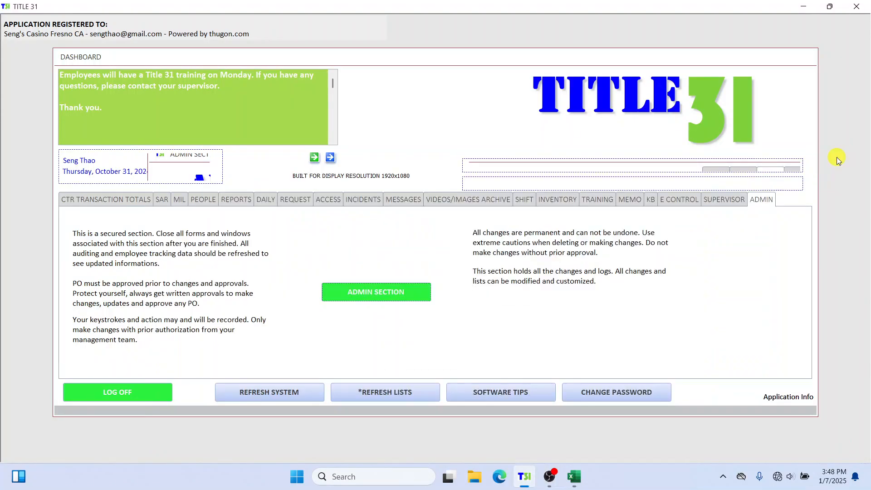
left_click(121, 205)
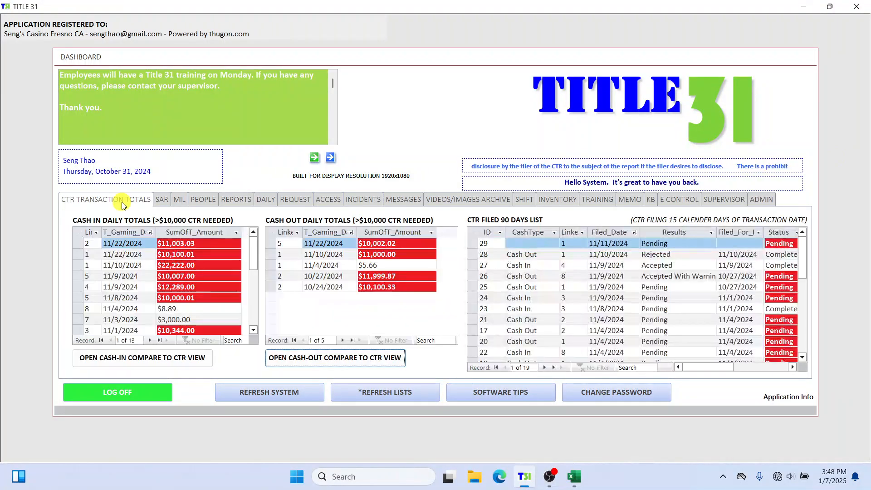